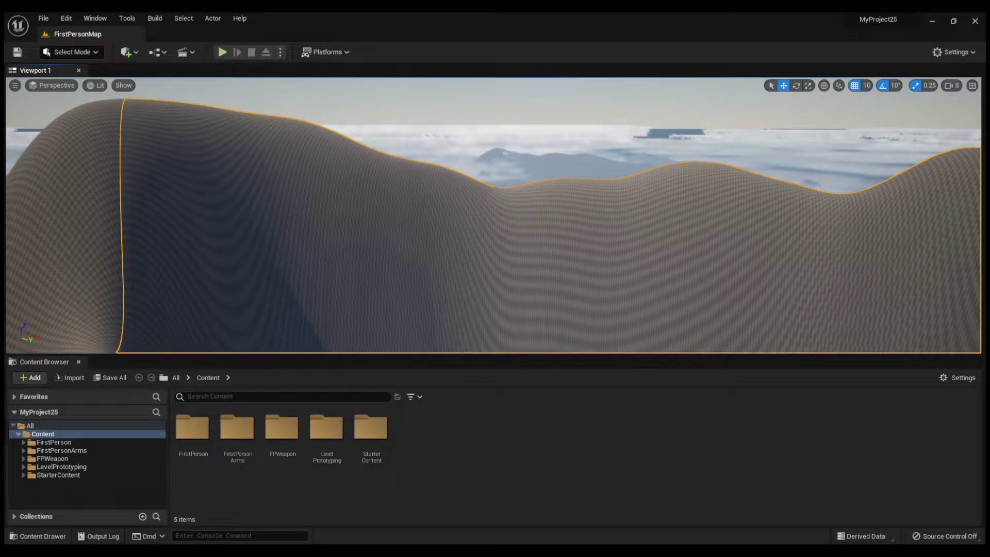
Step: Start Play in Editor on FirstPersonMap and capture the mouse in the game view
key(alt+p)
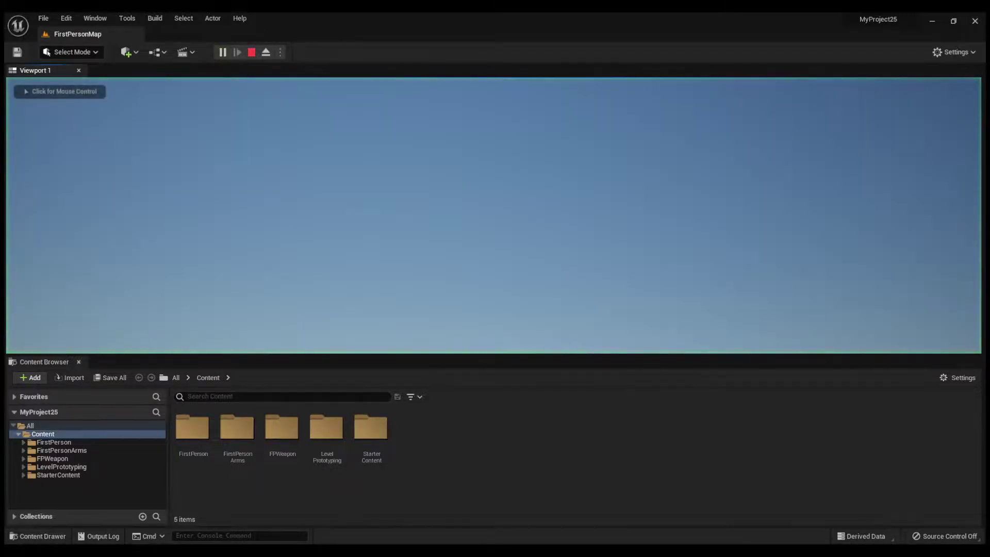
click(495, 215)
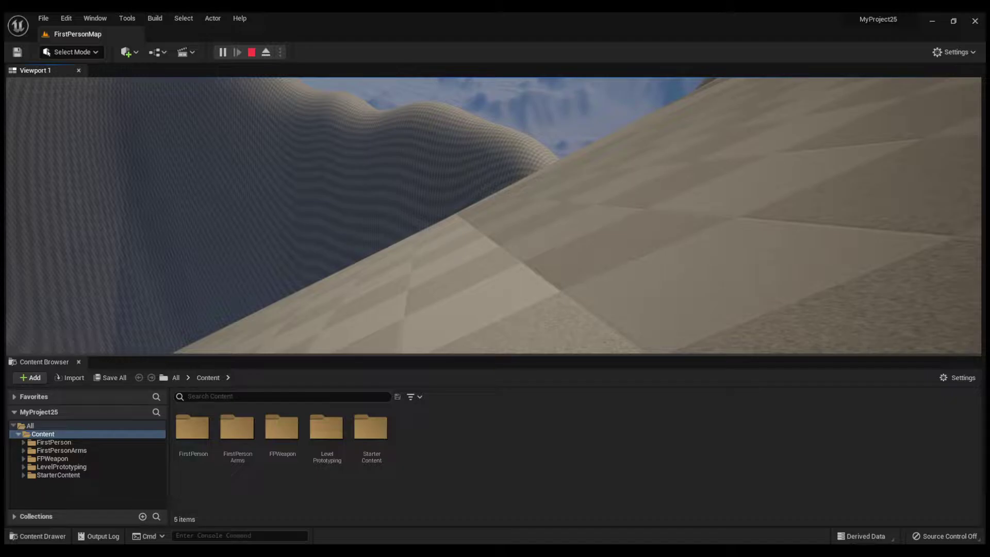
Step: Switch the play view to immersive full-screen with F11 to explore the terrain up close
key(F11)
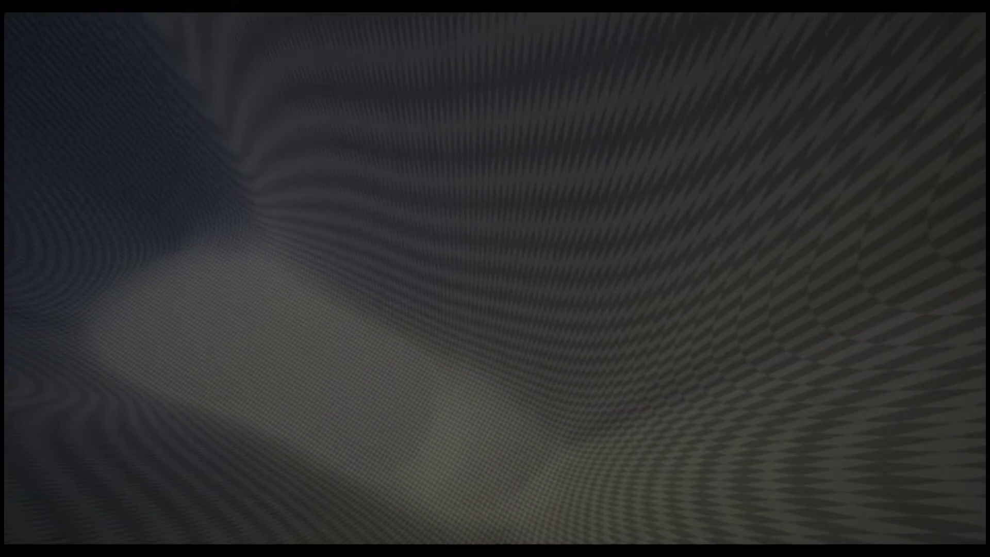
Step: Leave immersive full-screen for the editor layout and restart play with Alt+P
key(Escape)
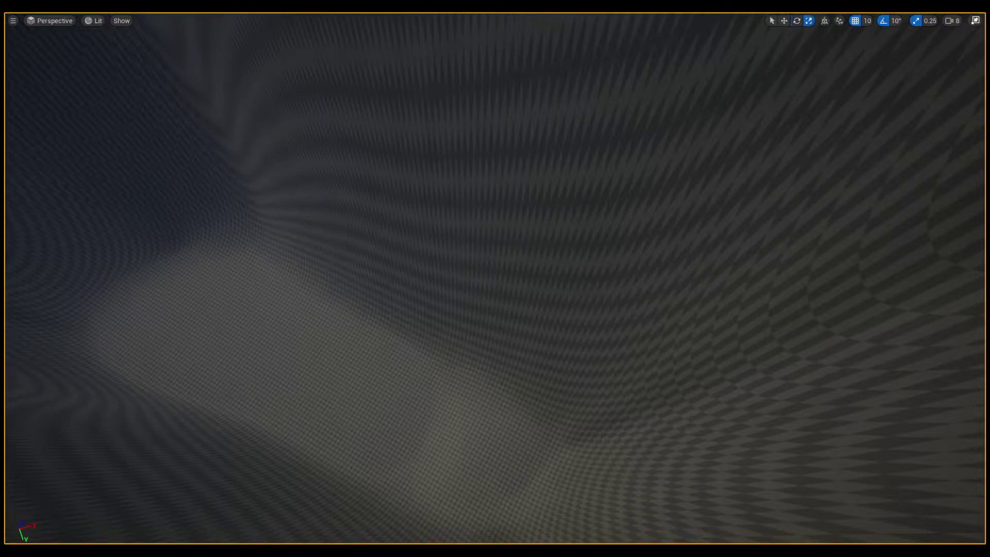
key(F11)
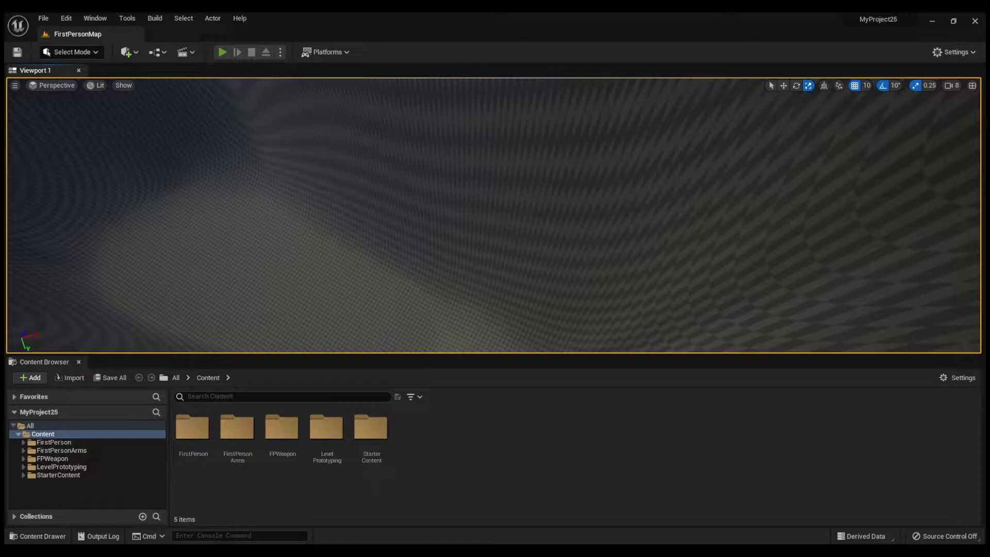
key(alt+p)
Step: Make the game view full-screen and capture the mouse
key(shift+F1)
key(F11)
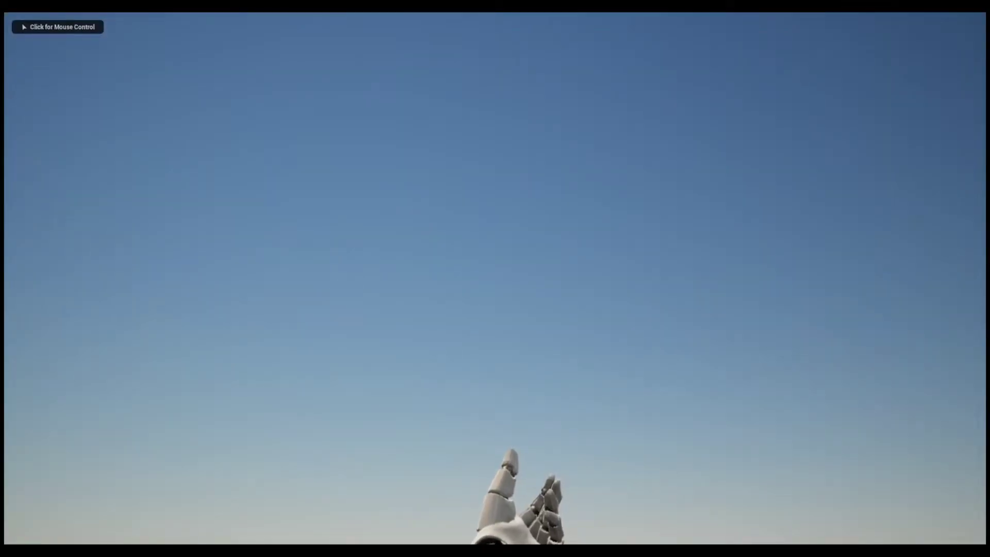
click(495, 279)
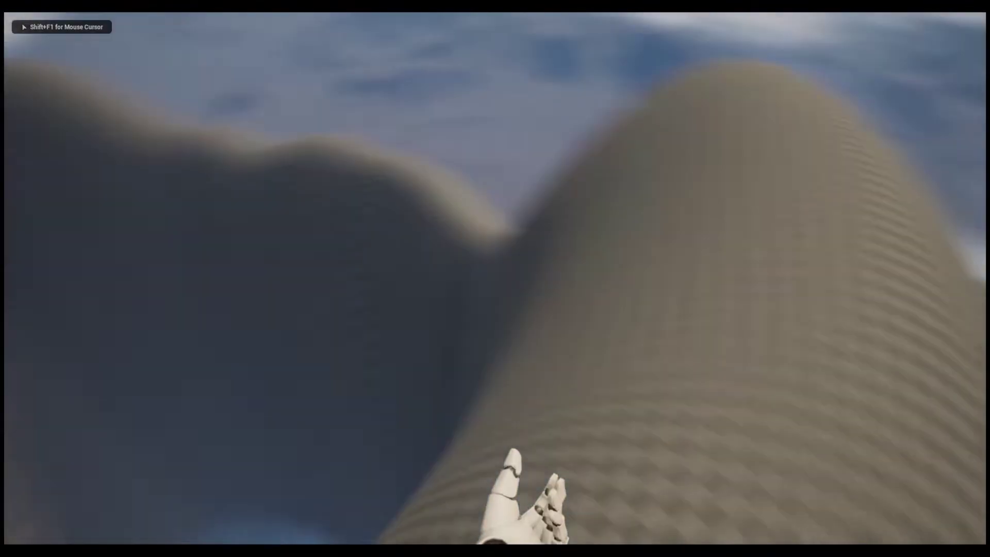
Step: Walk up over the checkered dome to overlook the cloud sea
key(w)
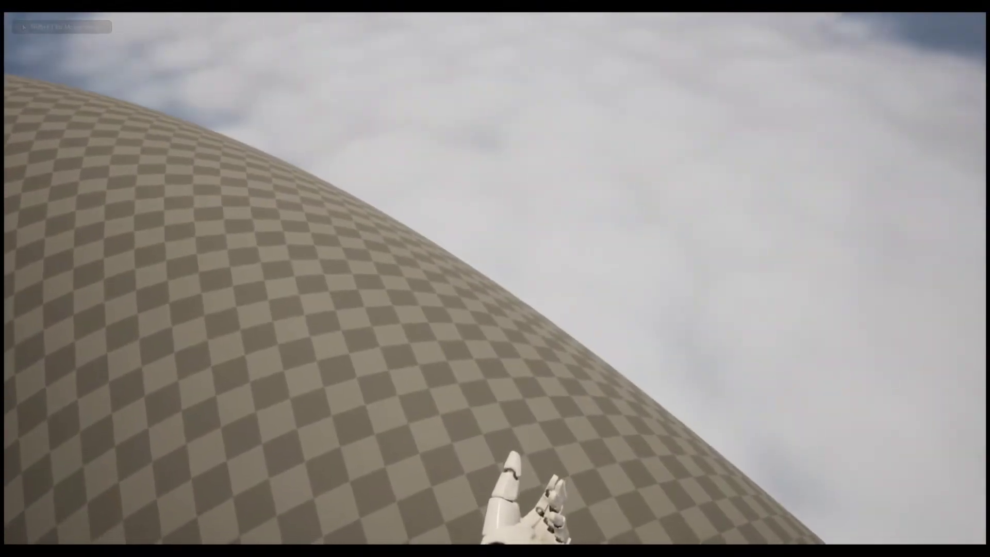
key(w)
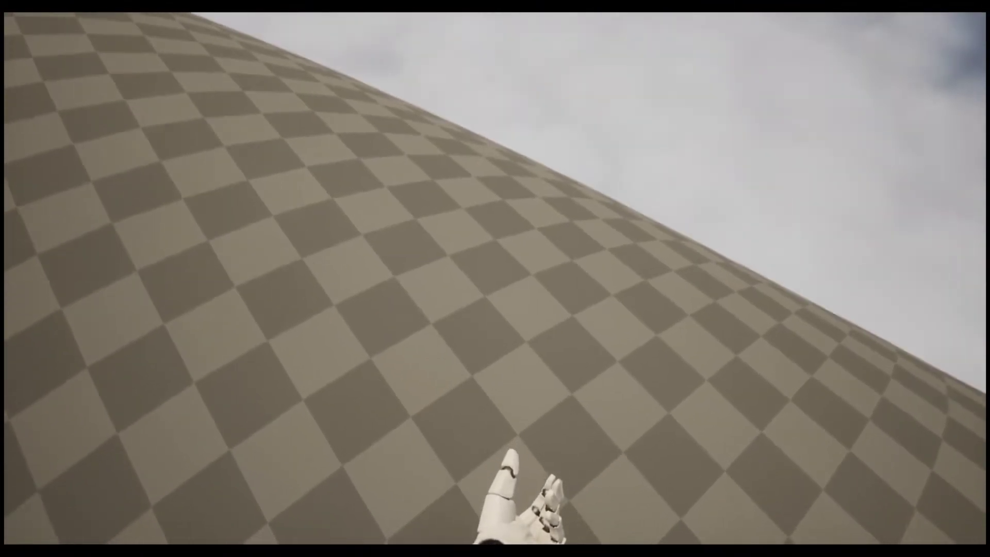
key(w)
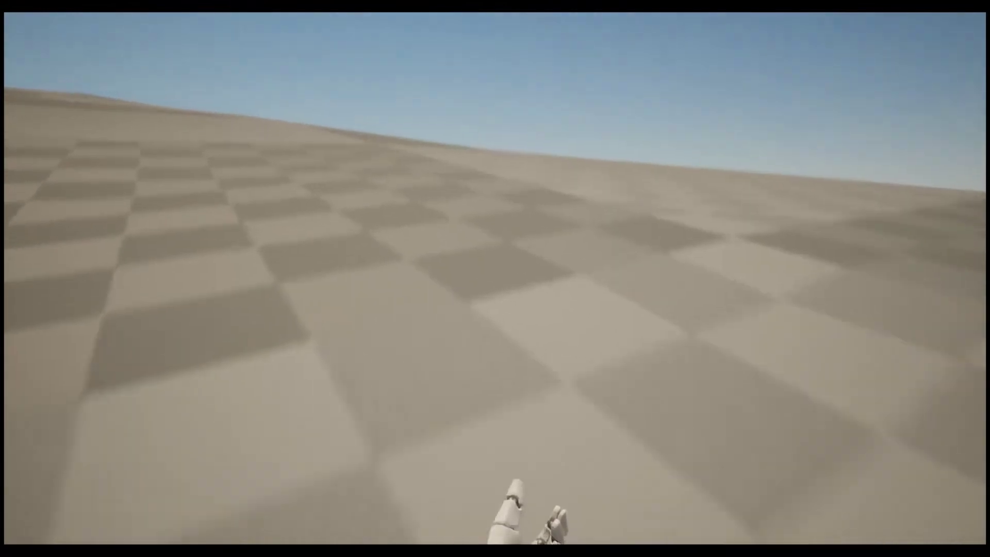
key(w)
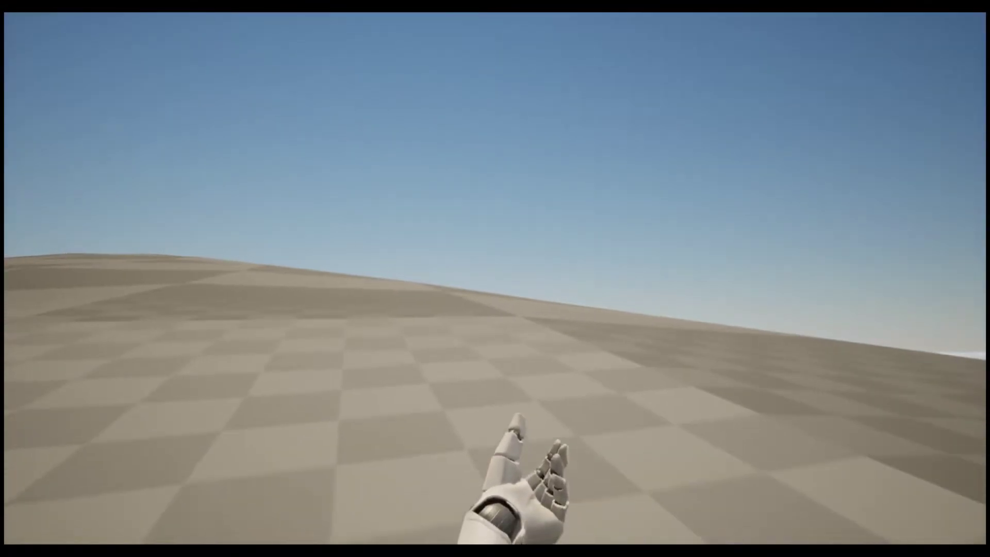
key(w)
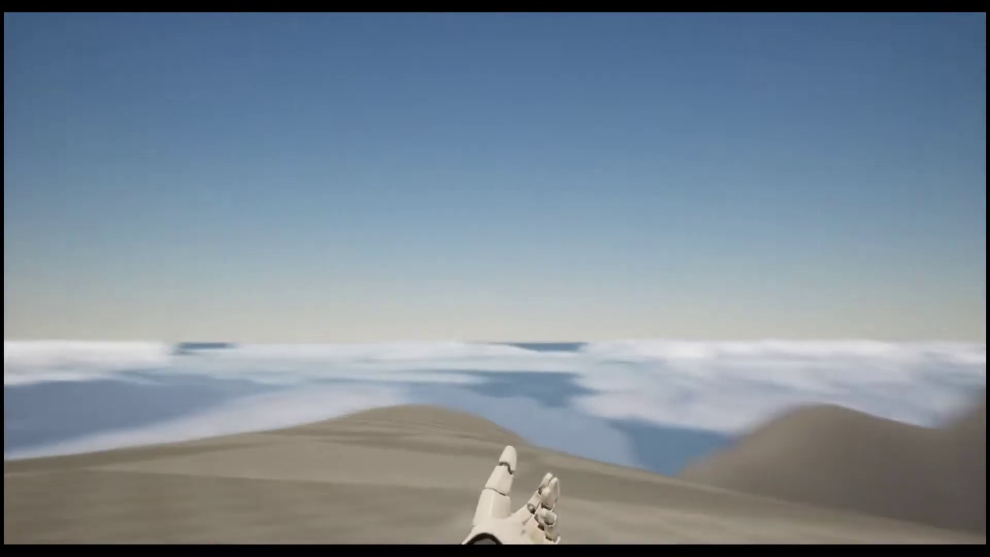
key(w)
key(w)
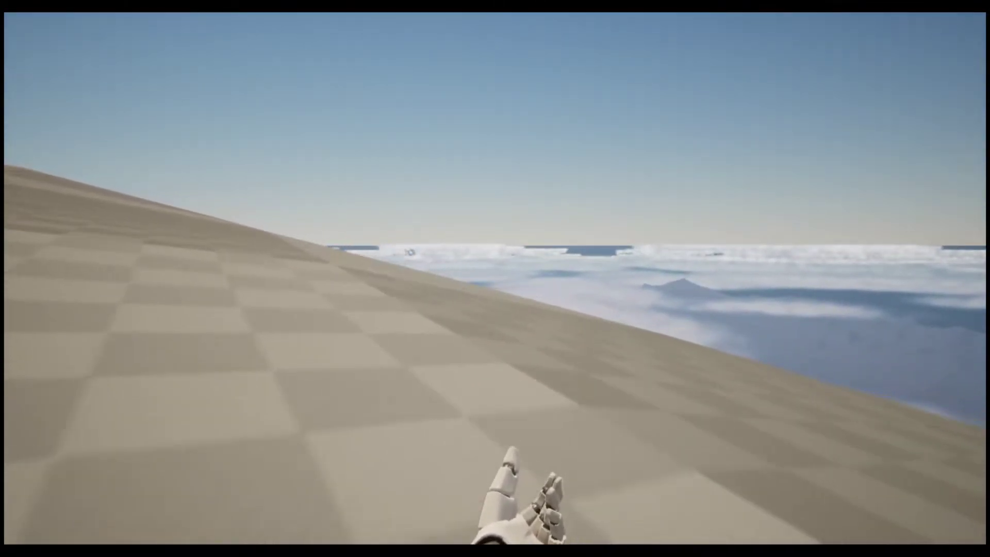
Step: Walk along the checkered slope until the terraced mountain valley comes into view
key(w)
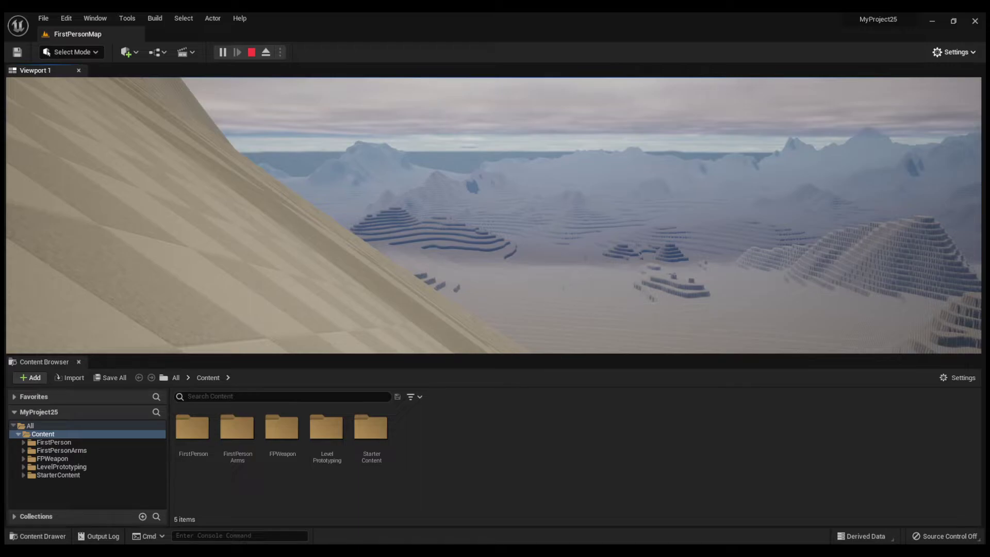
Step: Open the in-game console and browse the command suggestions for 'speed'
click(494, 215)
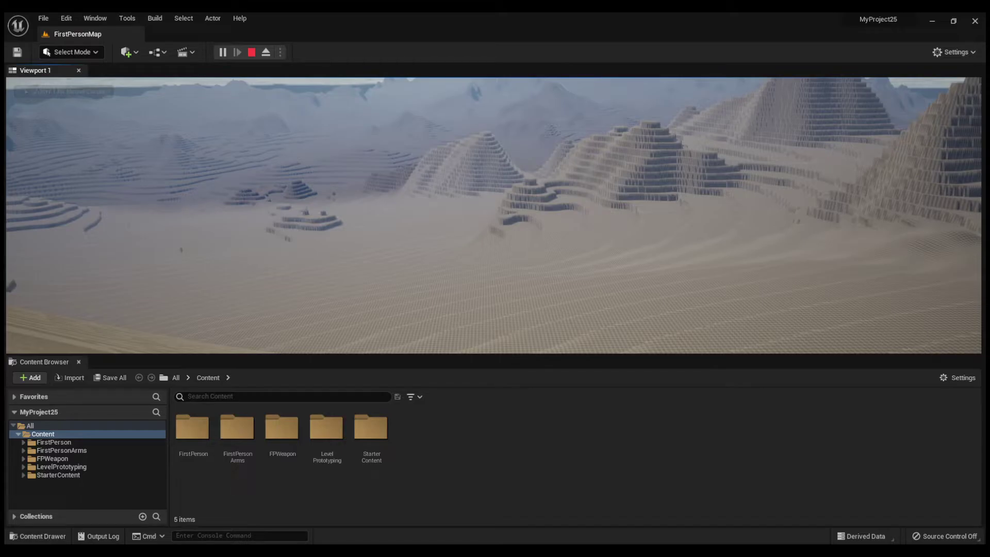
key(grave)
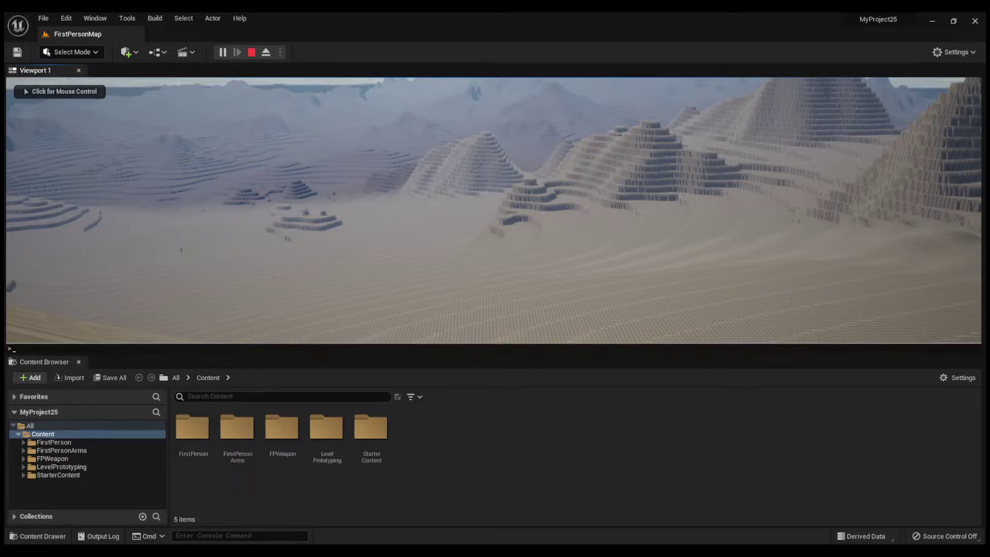
text(speed)
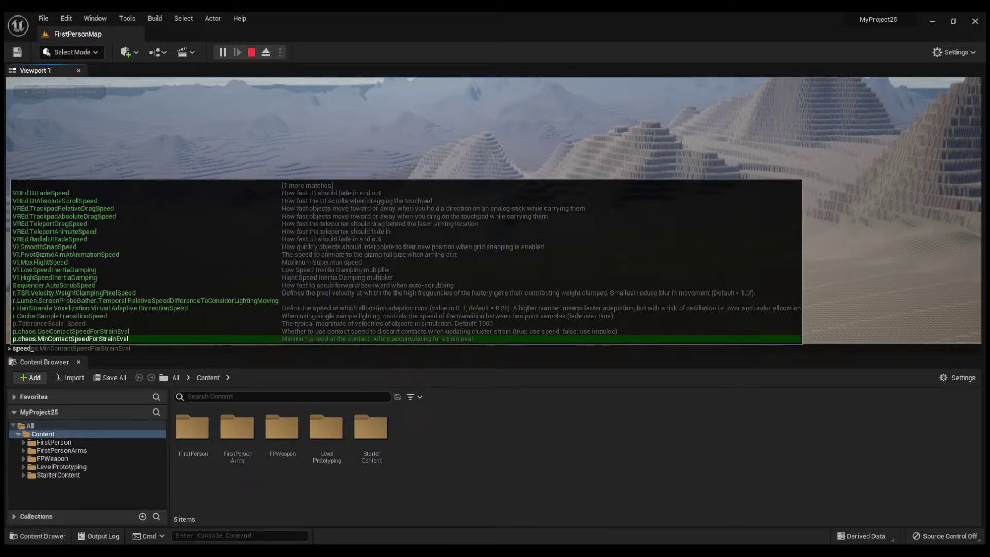
key(Down)
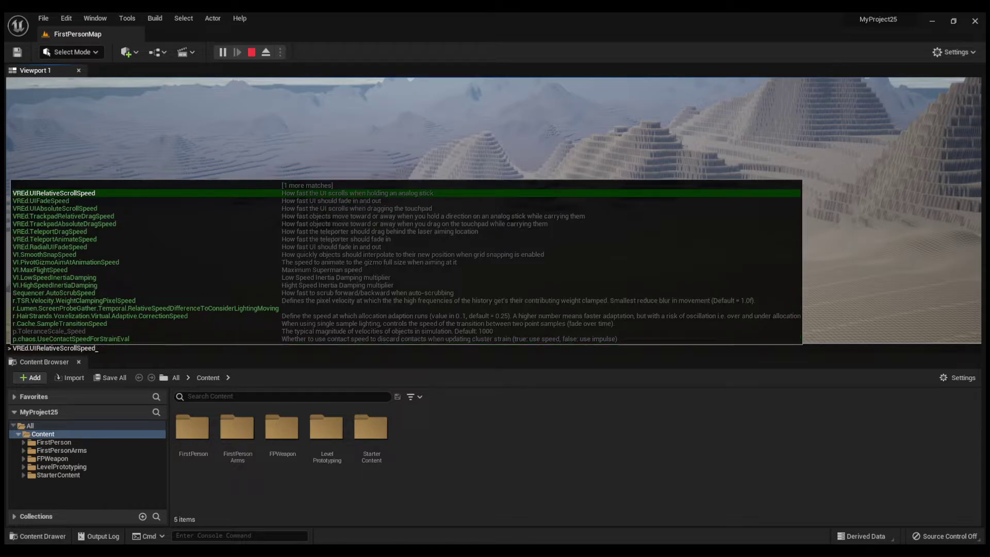
key(Down)
key(Down)
key(Down)
key(Down)
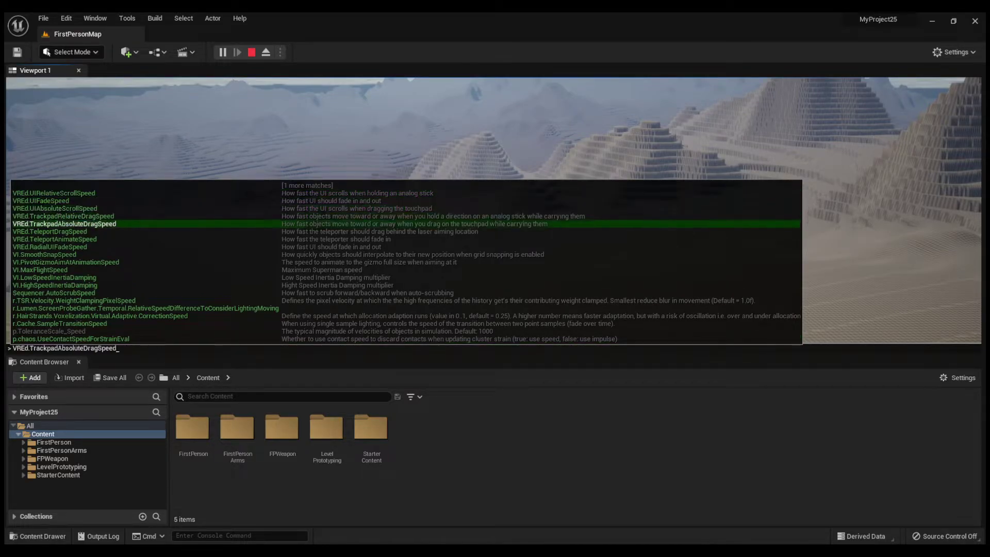
key(Down)
key(Down)
key(Down)
key(Up)
key(Up)
key(Up)
key(Up)
key(Up)
key(Up)
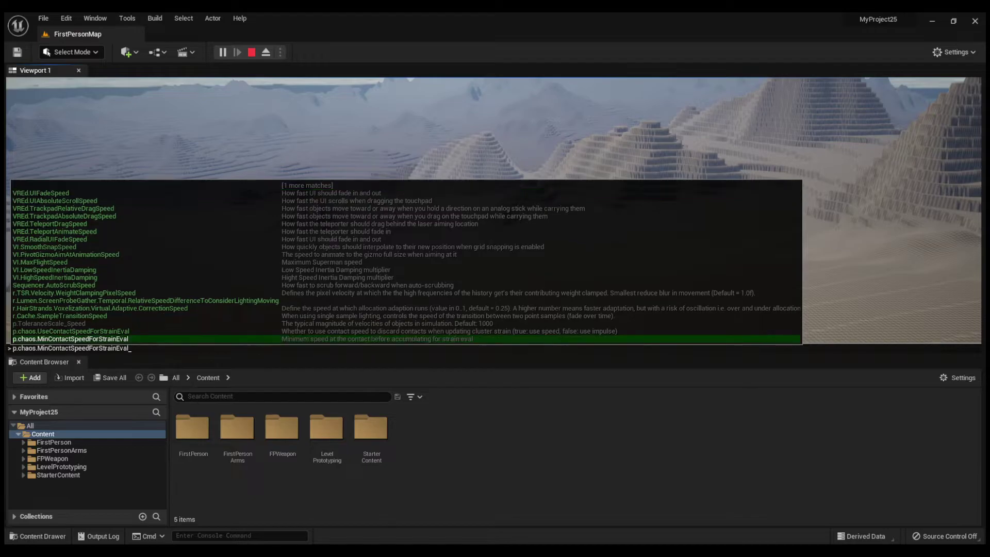
key(Down)
key(Down)
key(Down)
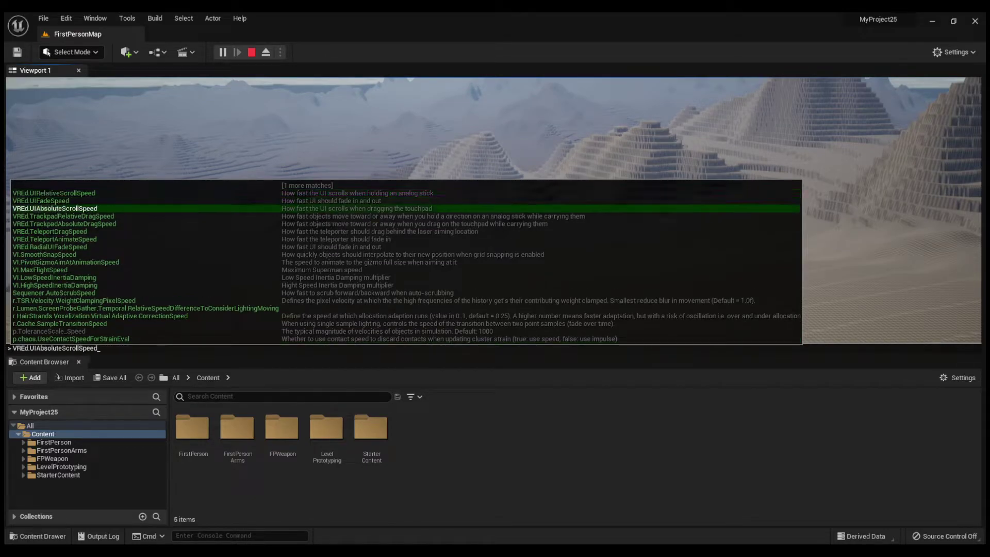
key(Down)
key(Down)
key(Down)
key(Down)
key(Down)
key(Down)
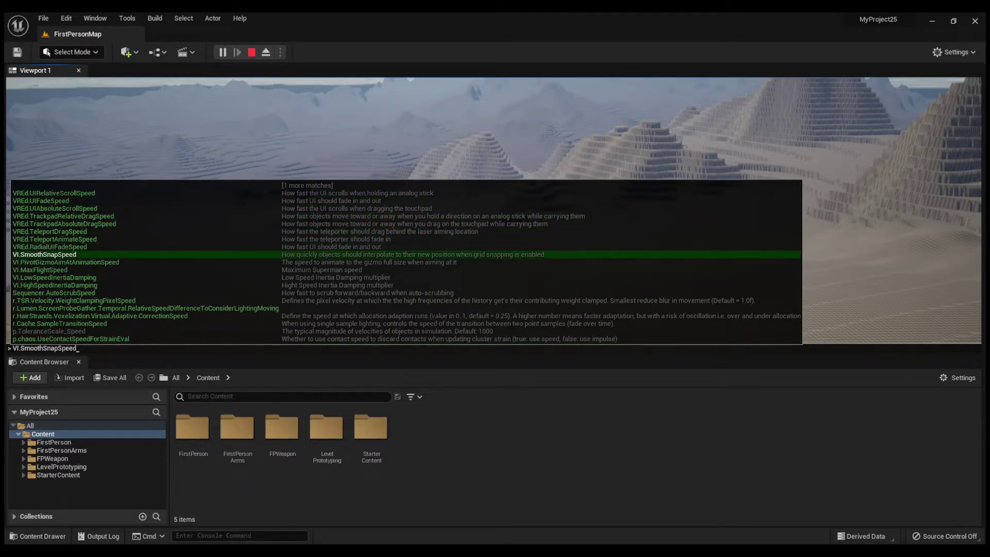
key(Up)
key(Up)
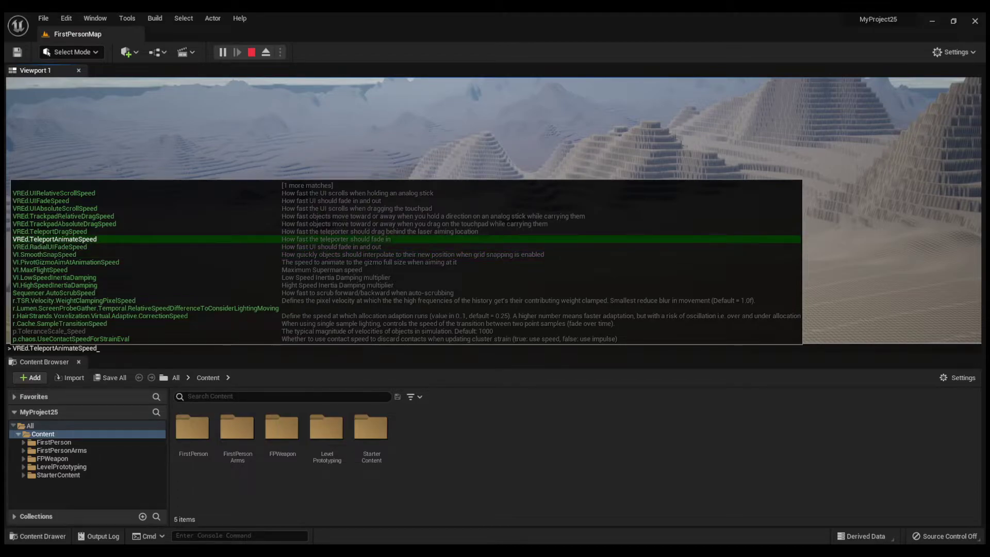
key(Up)
key(Up)
key(Up)
key(Up)
key(Up)
key(Up)
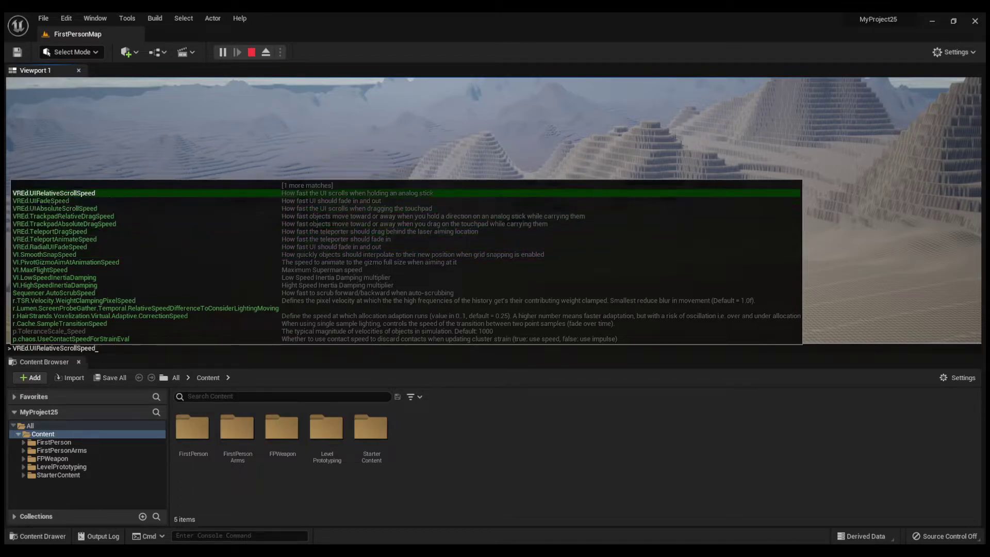
key(Up)
key(Down)
key(BackSpace)
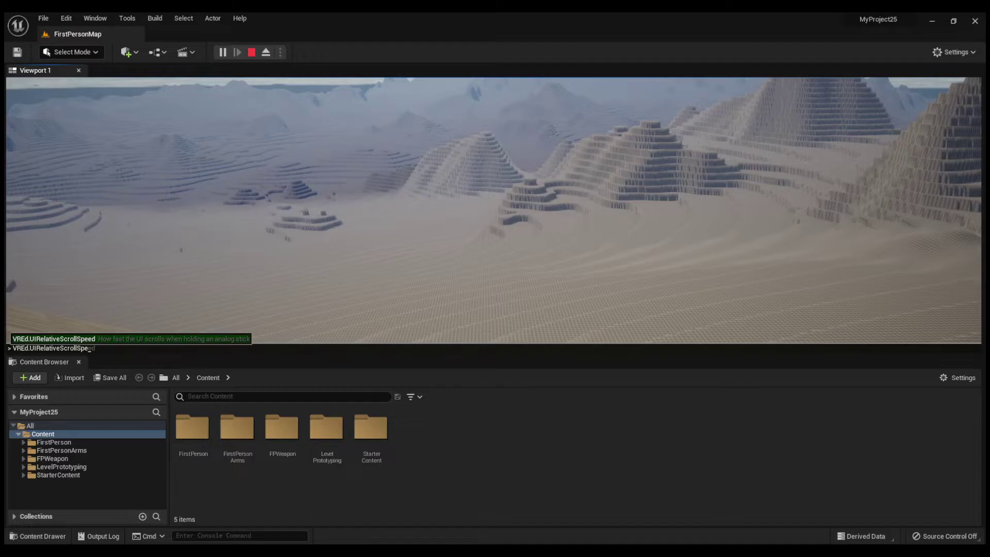
key(Return)
Step: Search 'time dila' and run the Sequencer time dilation command with value 10
text(t)
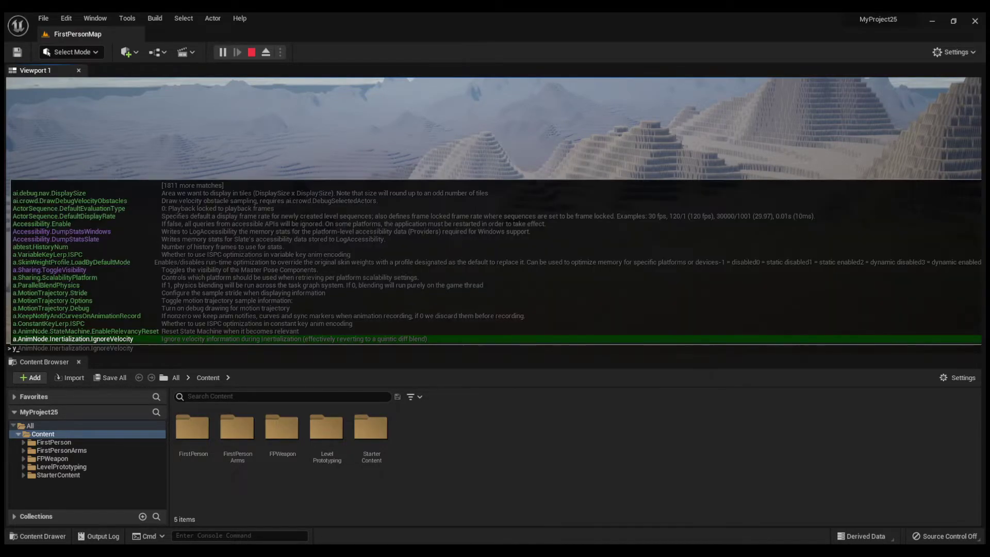
text(ime)
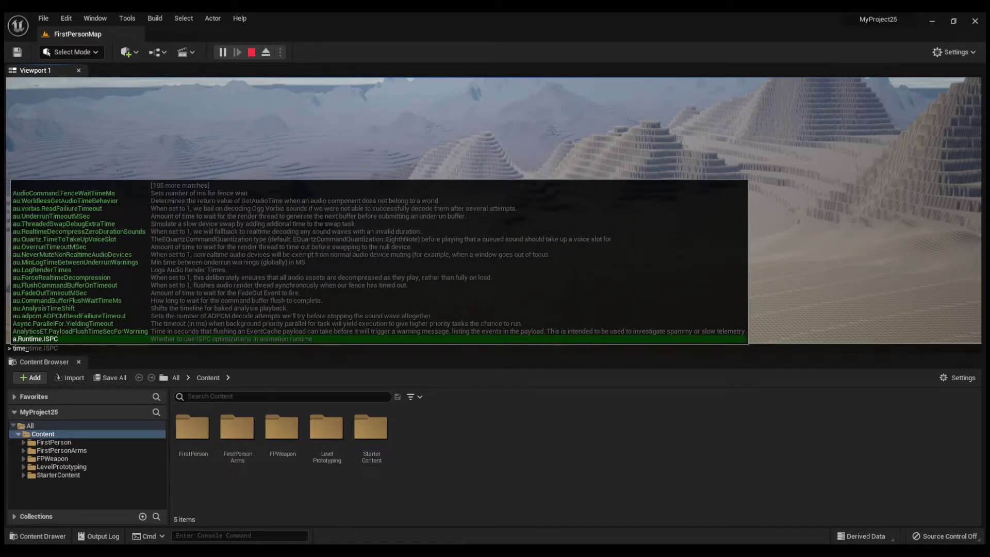
text( di)
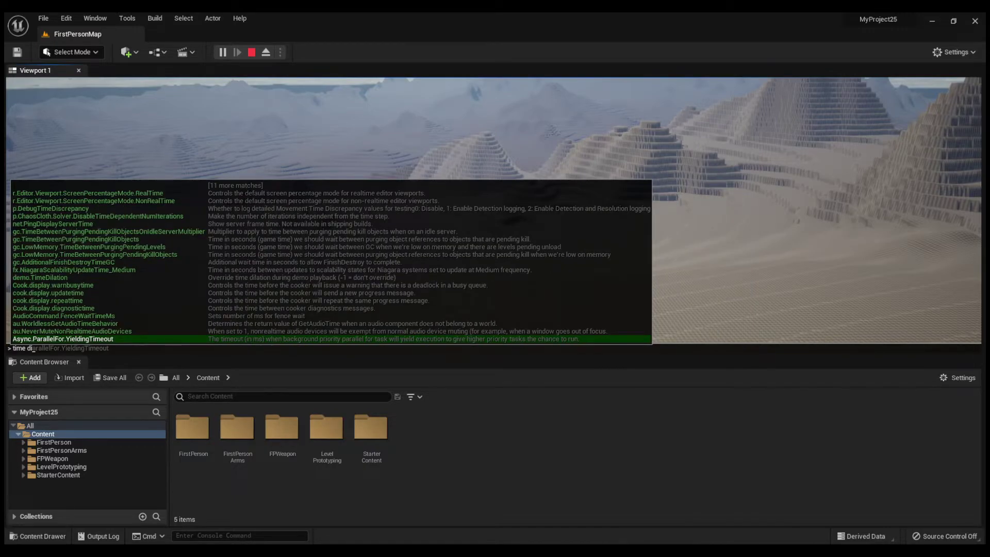
text(la)
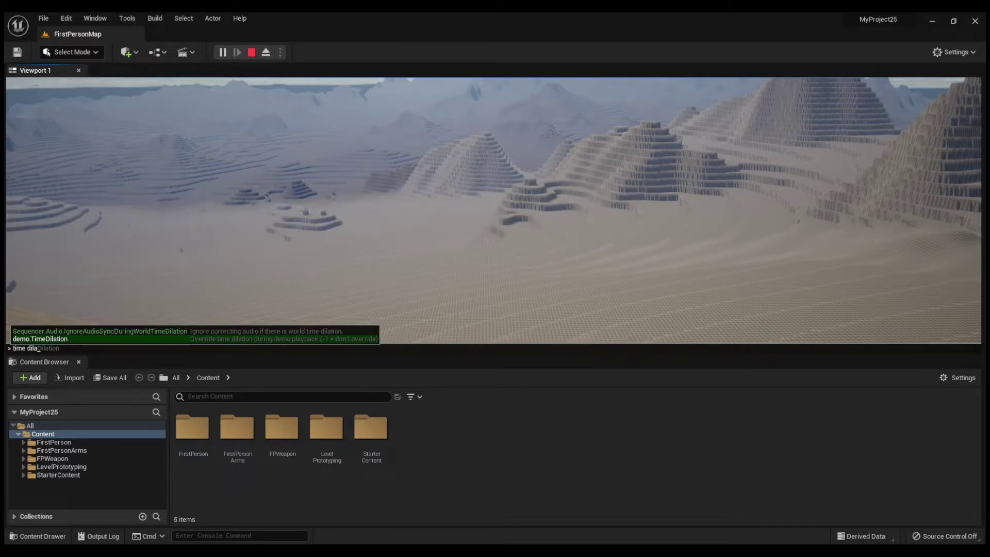
key(Escape)
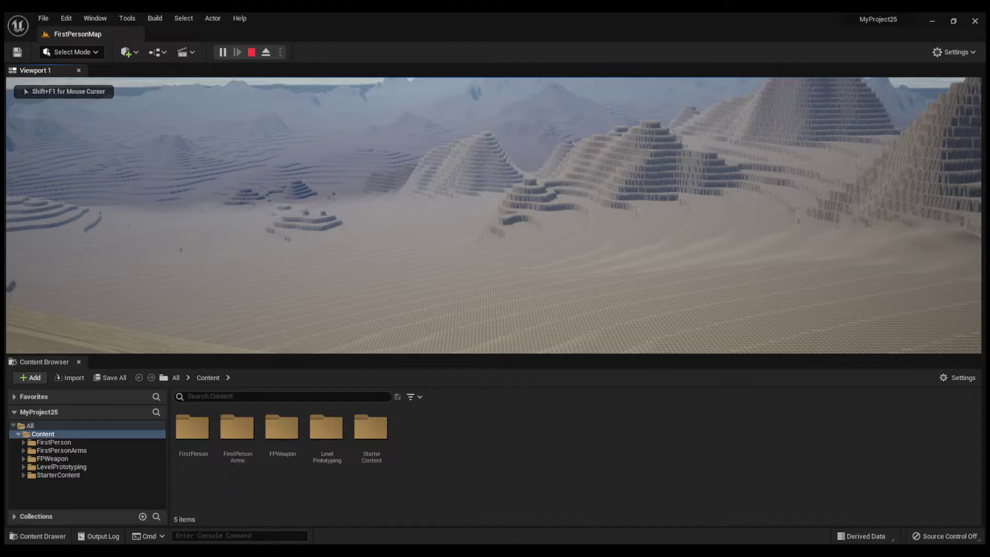
key(grave)
text(time dila)
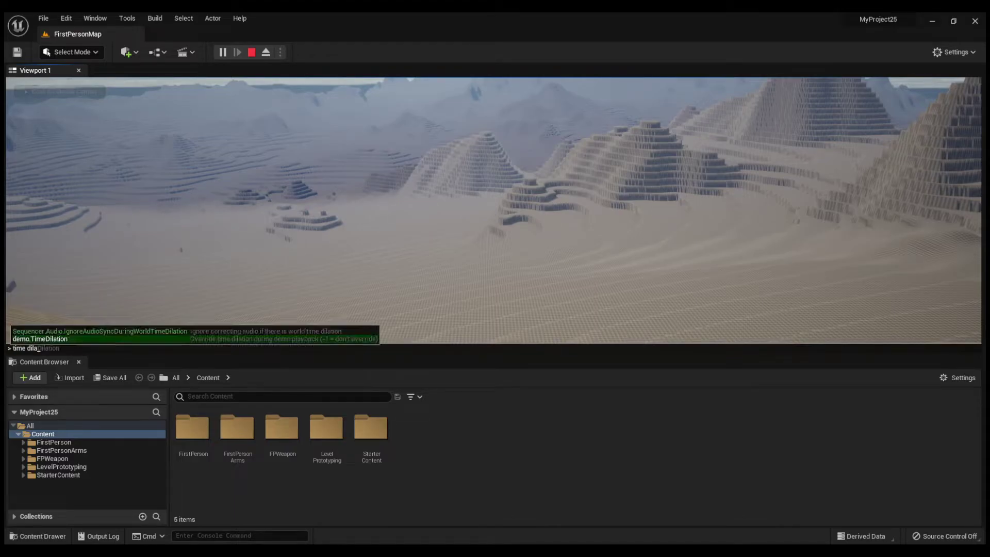
text(l)
key(BackSpace)
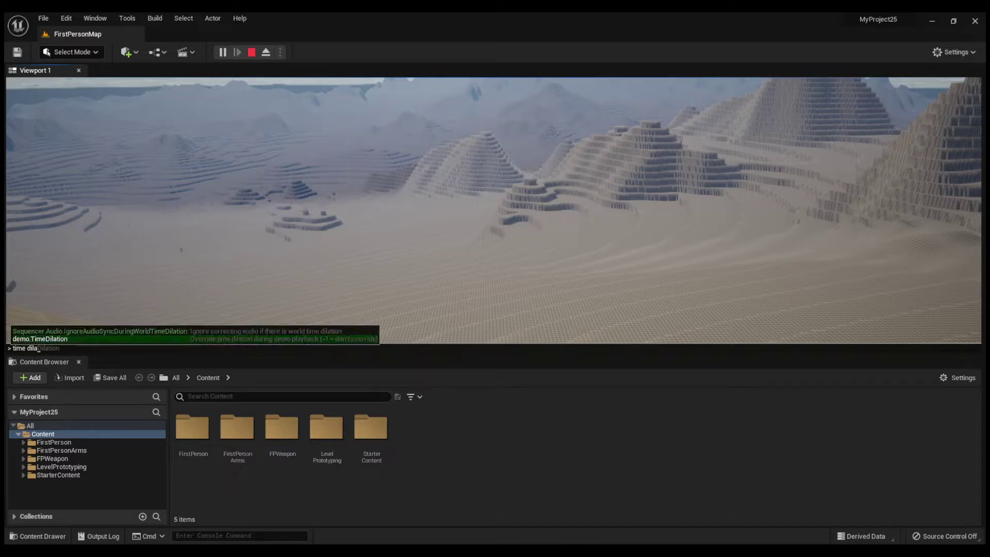
key(Up)
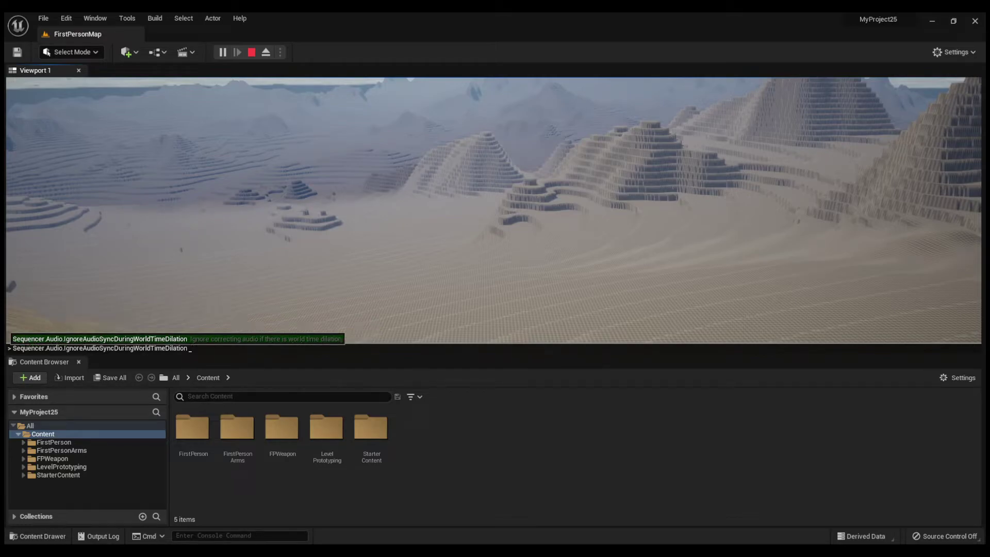
text(10)
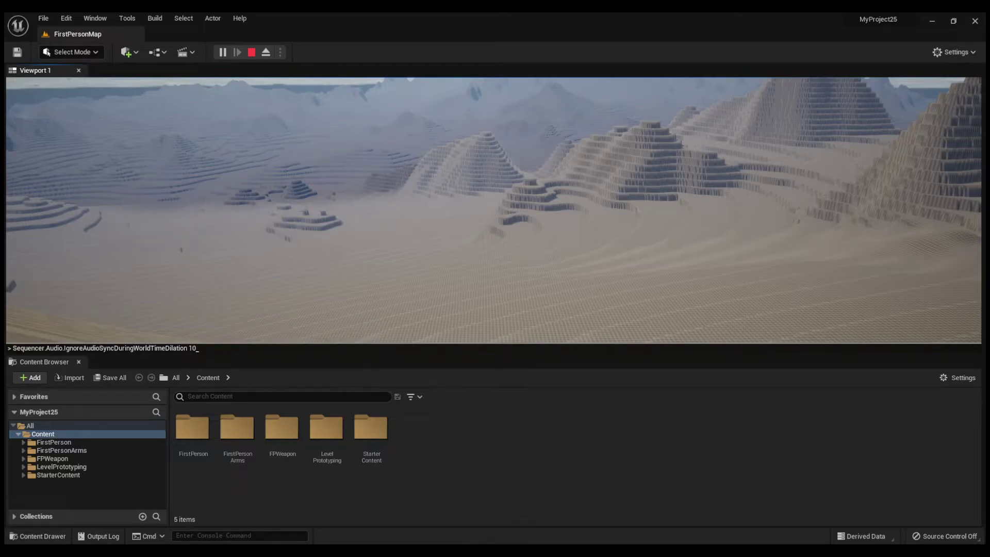
key(Return)
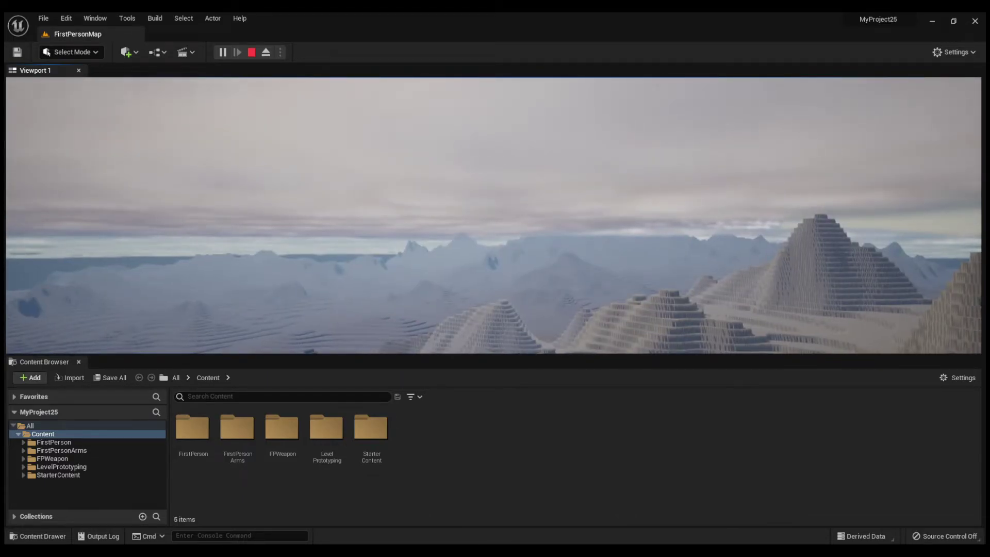
Step: Recall that command and rerun it as Sequencer.Audio.IgnoreAudioSyncDuringWorldTimeDilation=10
key(grave)
key(Up)
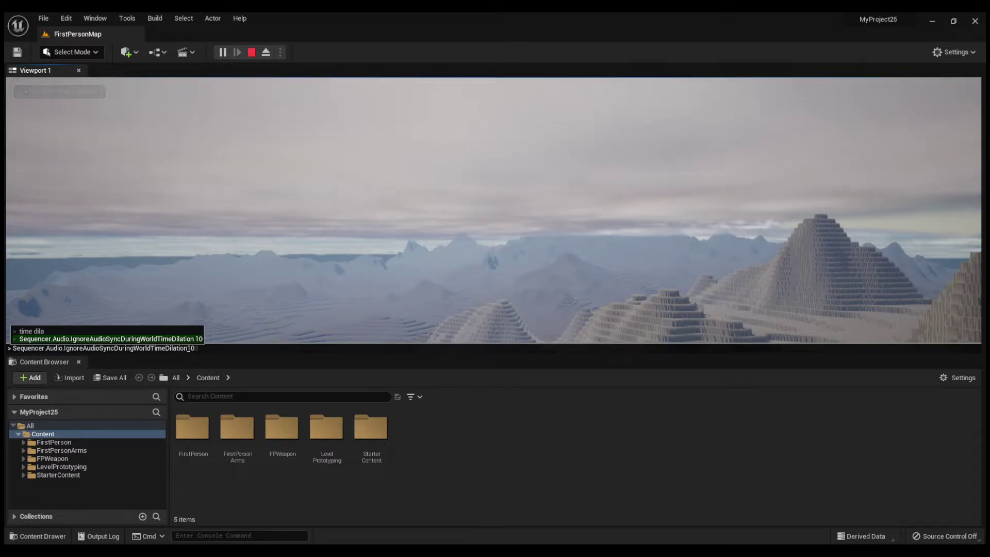
key(BackSpace)
text(=)
key(Return)
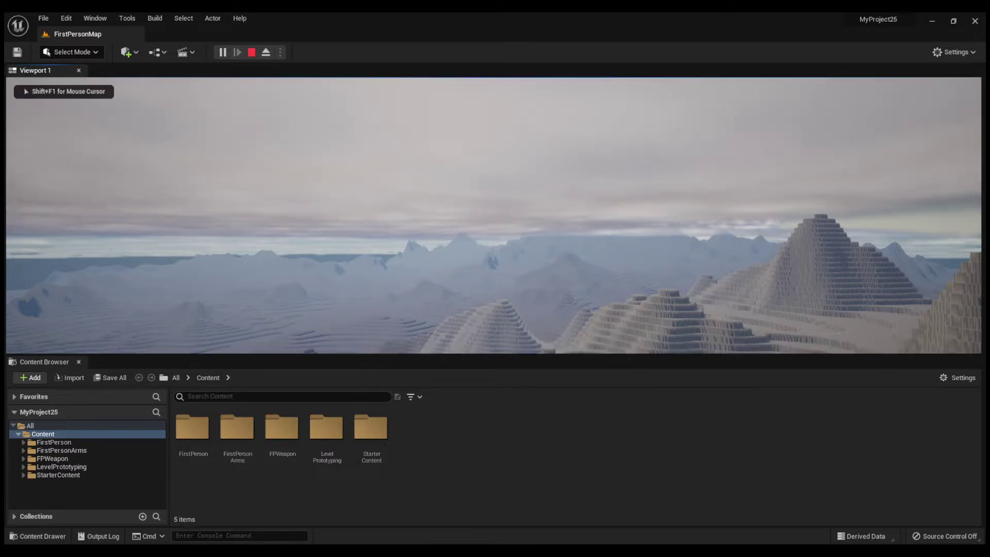
mouse_move(493, 215)
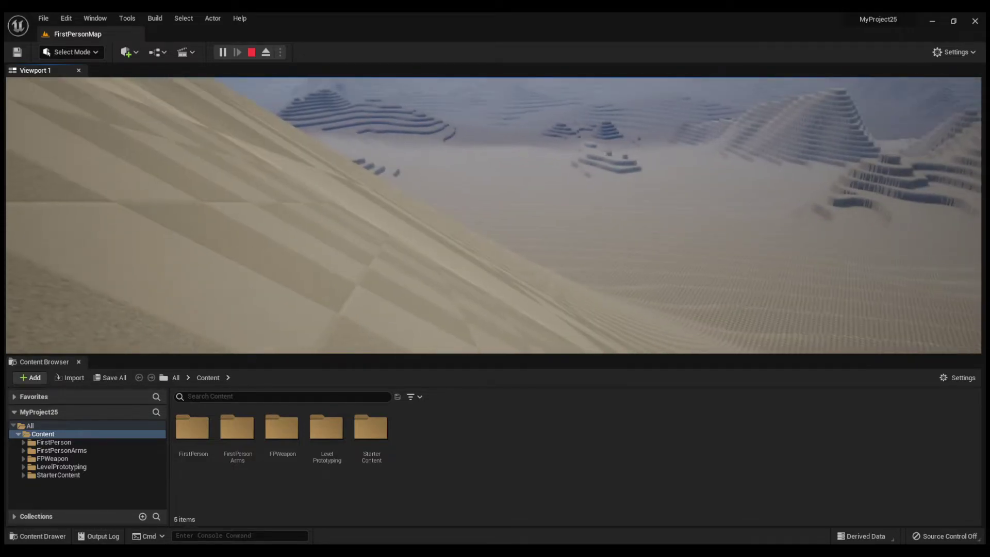
key(grave)
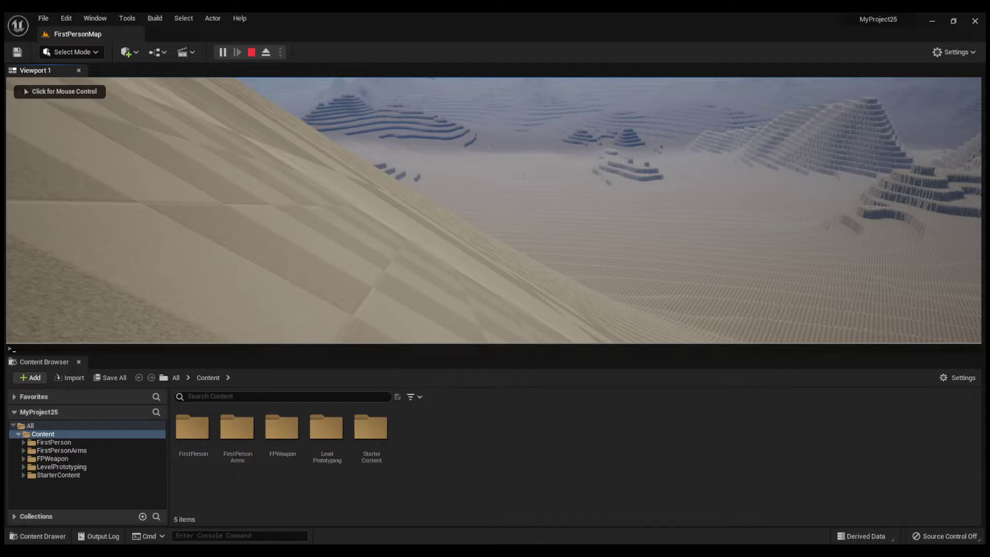
text(walk)
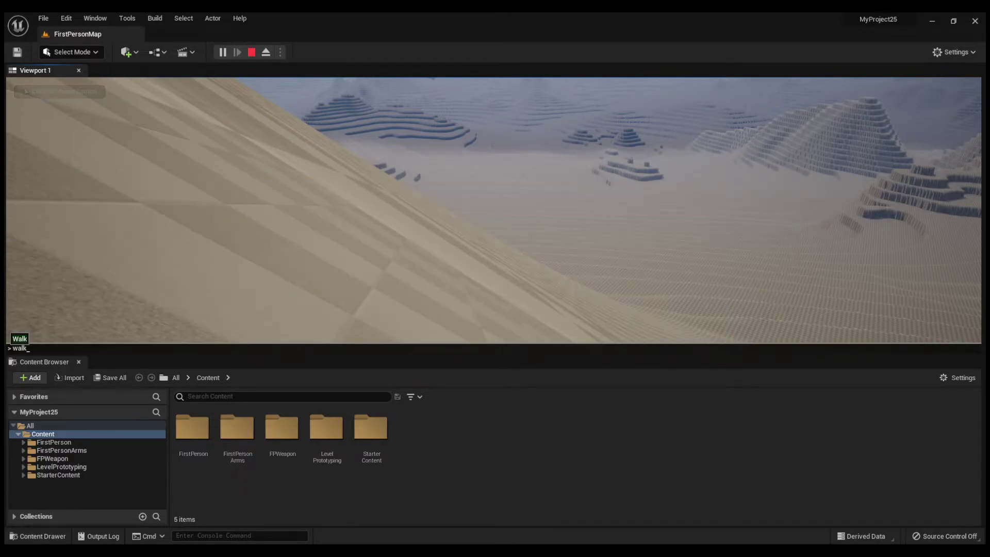
key(Return)
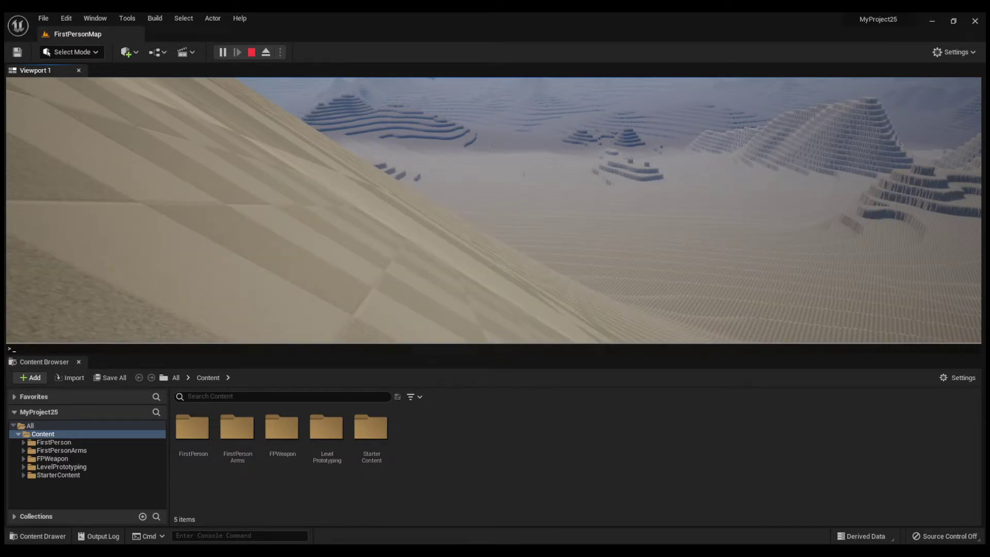
text(m)
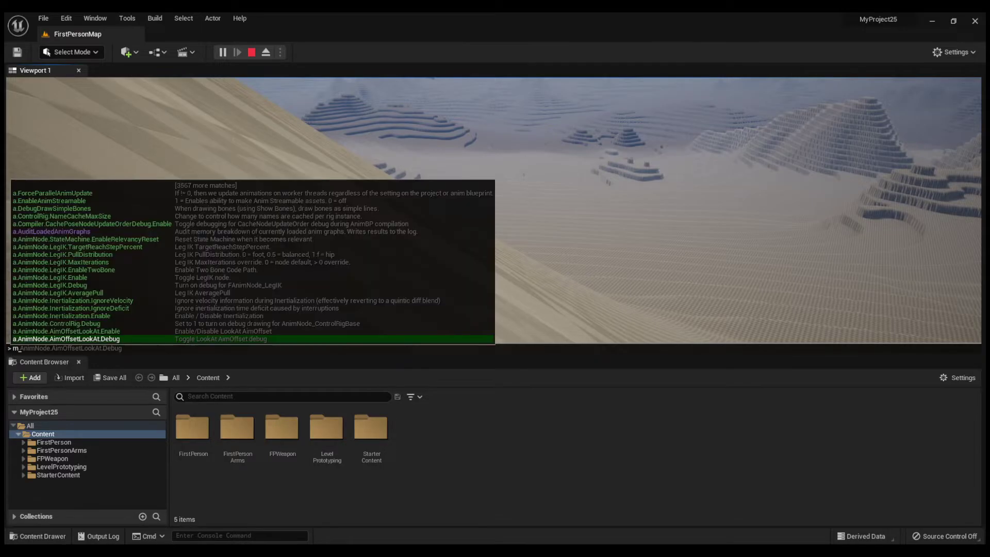
text(ultipl)
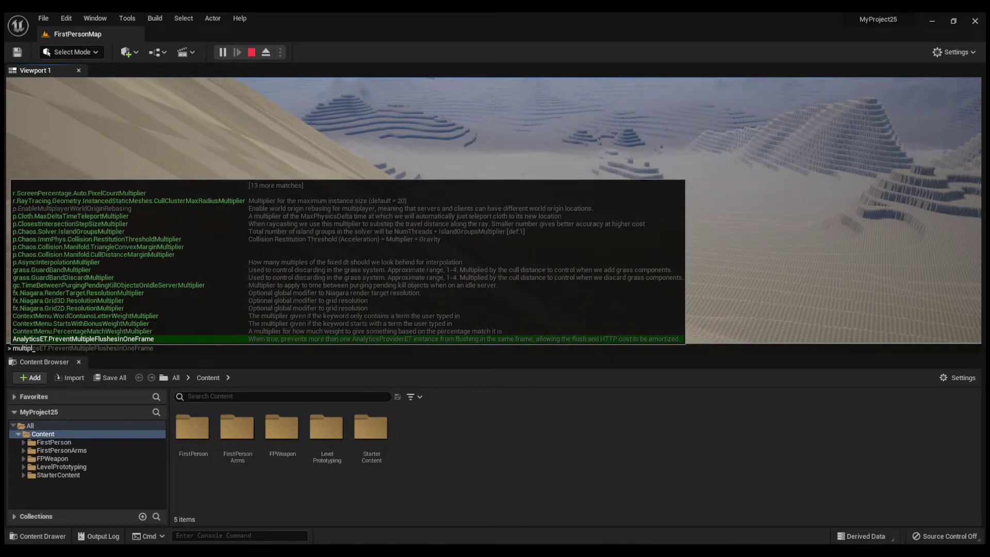
text(ier)
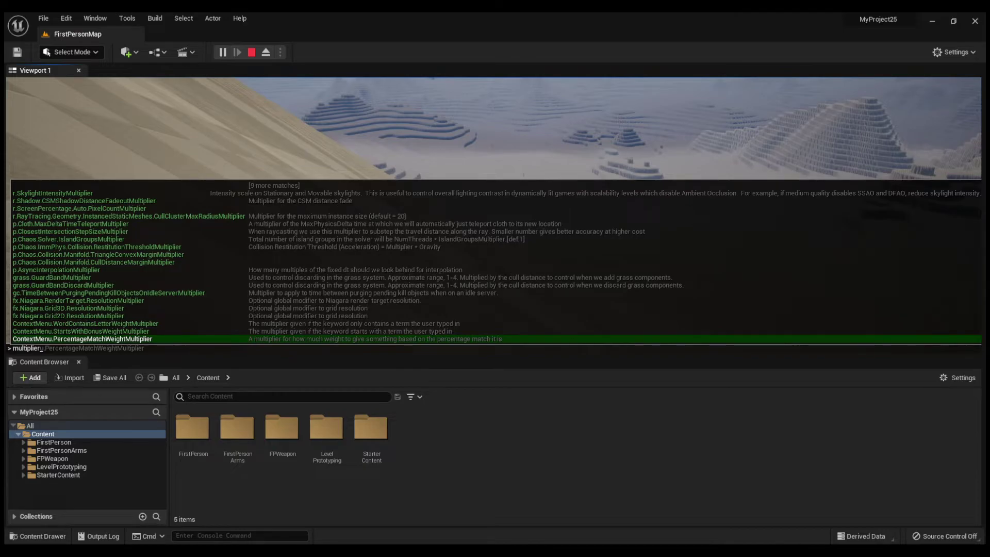
key(Down)
key(Down)
key(Down)
key(Down)
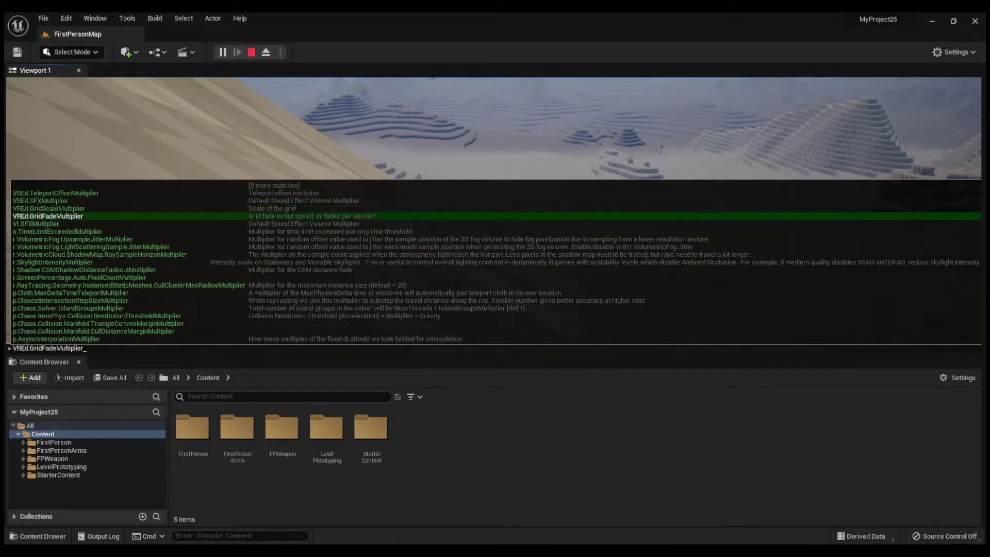
key(Down)
key(Down)
key(Down)
key(Down)
key(Down)
key(Down)
key(Down)
key(Down)
key(Down)
key(Down)
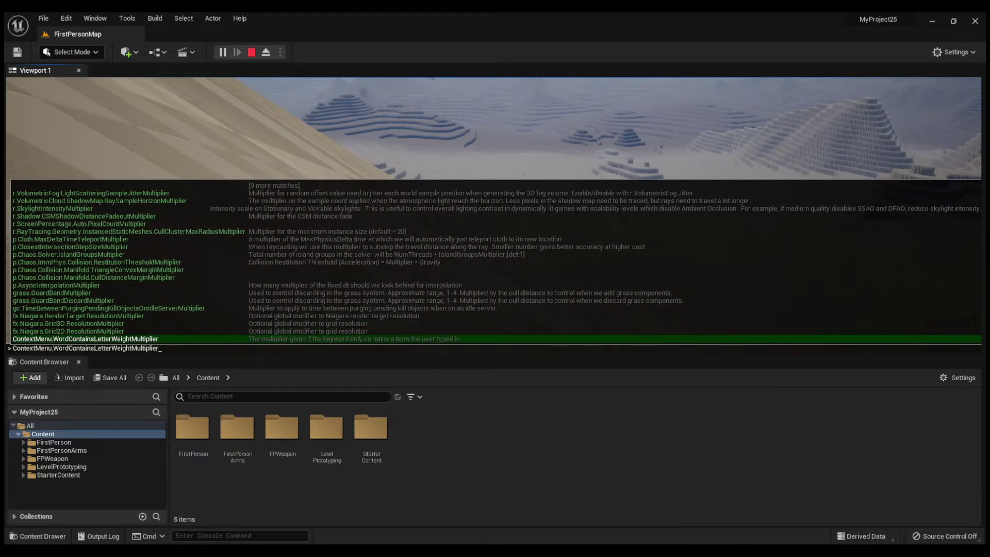
key(Down)
key(Down)
key(Down)
key(Down)
key(Up)
key(Up)
key(Up)
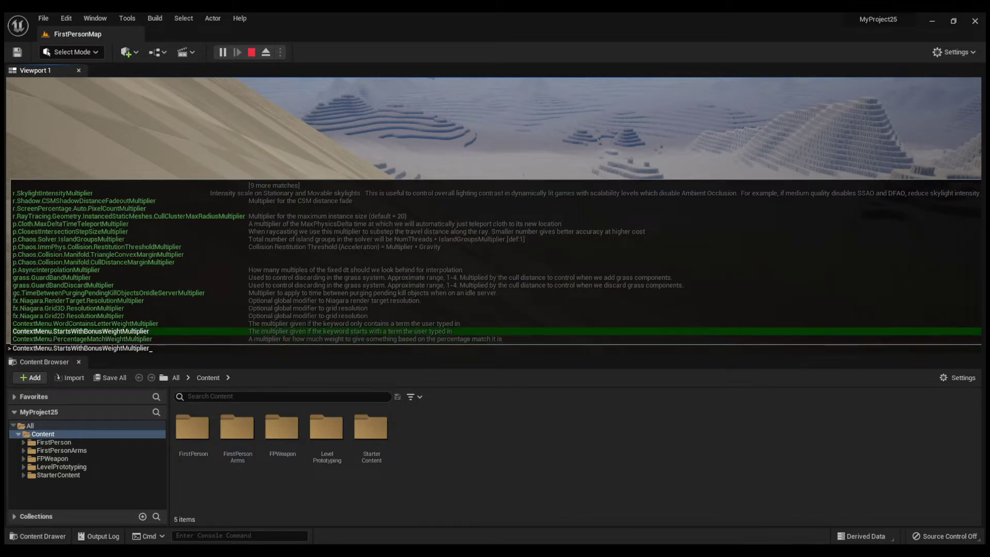
key(Up)
key(Down)
key(Up)
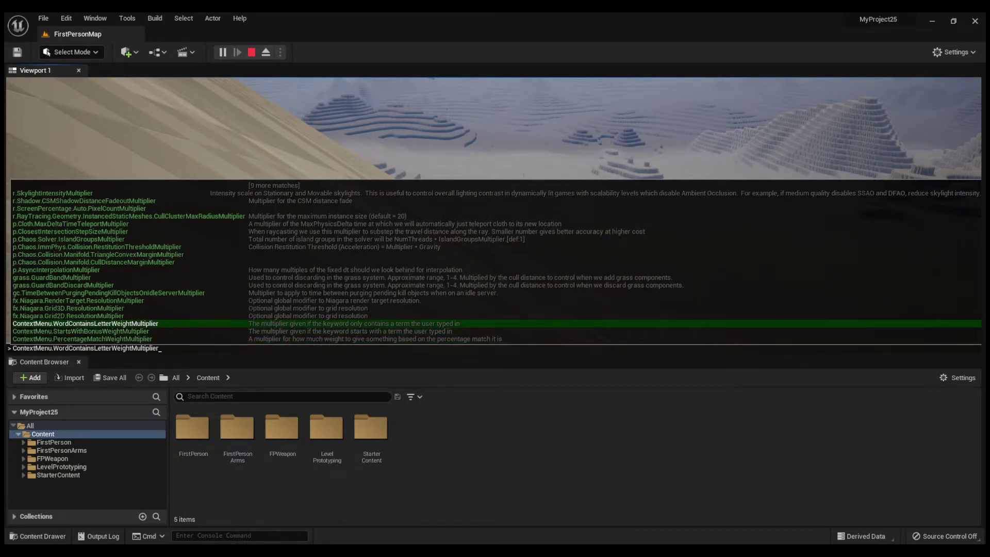
key(Up)
key(Up)
key(Up)
key(Up)
key(Up)
key(Up)
key(Up)
key(Up)
key(Up)
key(Up)
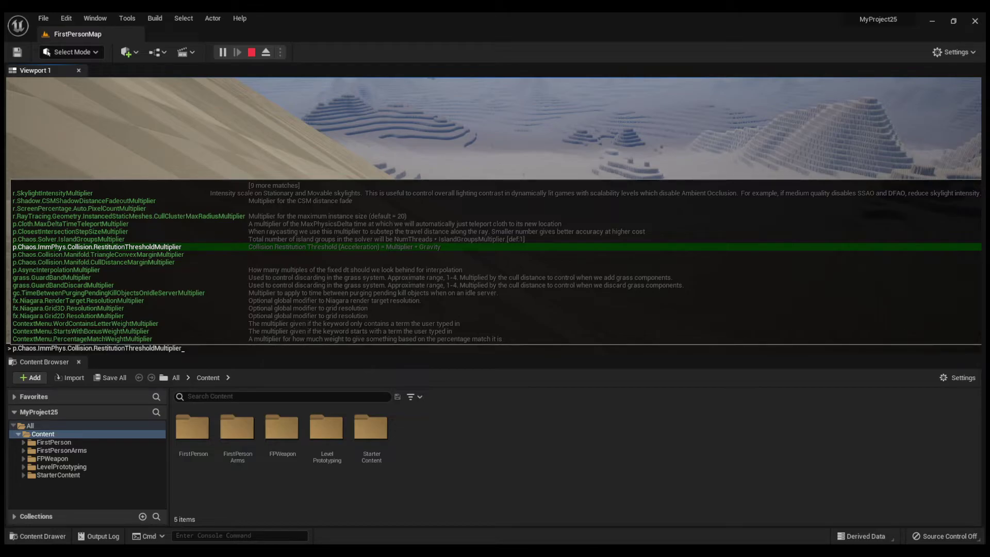
Step: Discard the partial physics collision command and trim a recalled time dilation command
key(Tab)
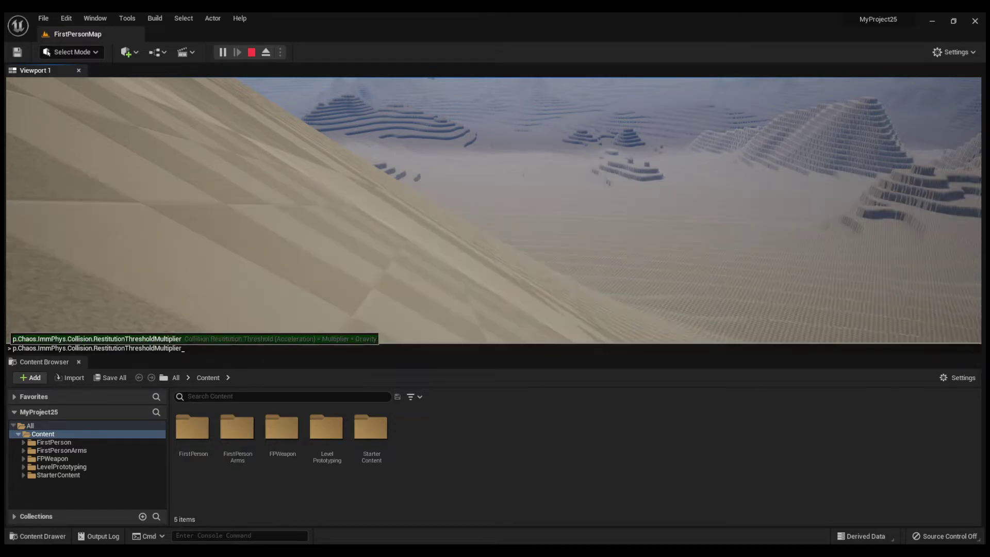
key(BackSpace)
key(BackSpace)
key(BackSpace)
text(ys.Collision.Enabl)
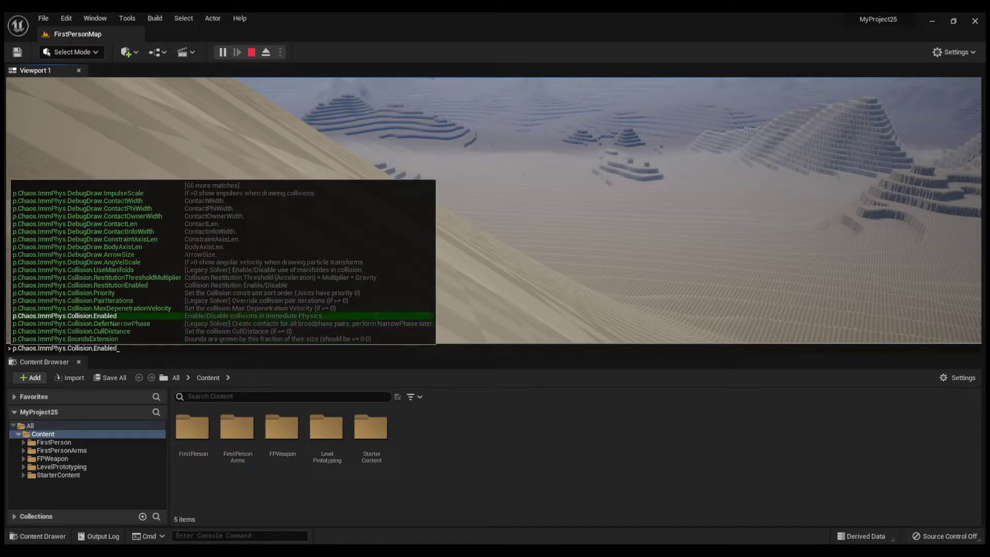
key(BackSpace)
key(BackSpace)
key(BackSpace)
key(BackSpace)
key(BackSpace)
key(BackSpace)
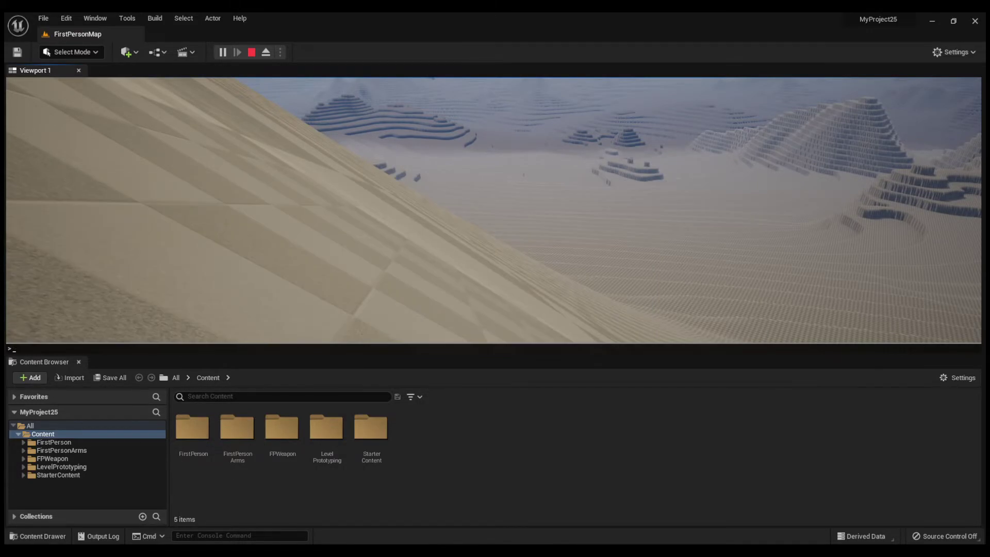
key(Up)
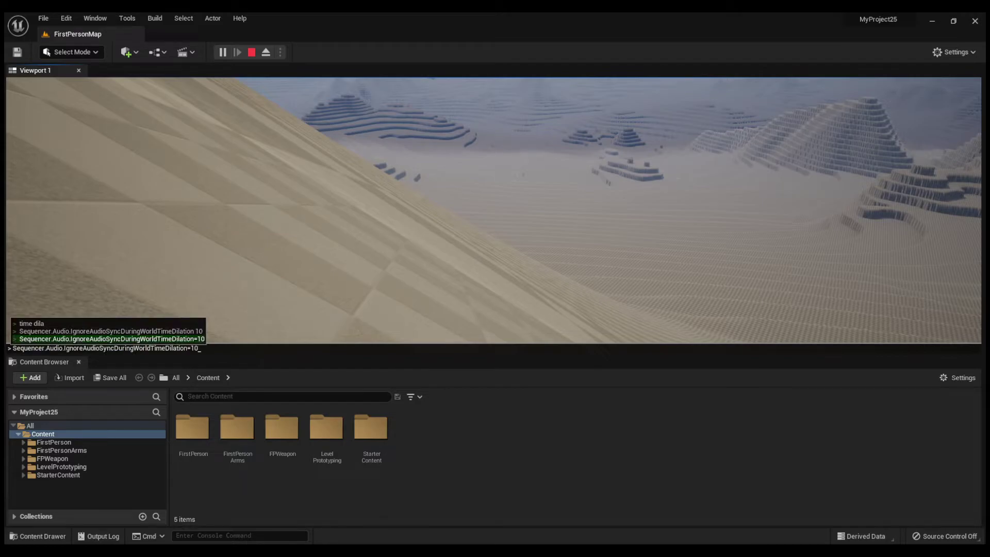
key(BackSpace)
key(BackSpace)
key(BackSpace)
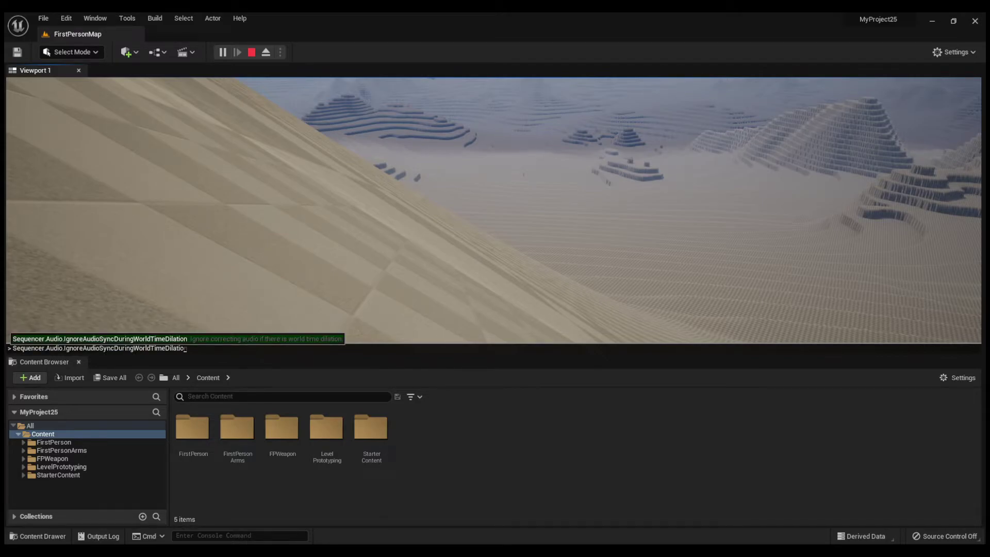
key(BackSpace)
key(BackSpace)
key(BackSpace)
key(BackSpace)
key(BackSpace)
key(BackSpace)
key(BackSpace)
key(BackSpace)
key(BackSpace)
key(BackSpace)
key(BackSpace)
key(BackSpace)
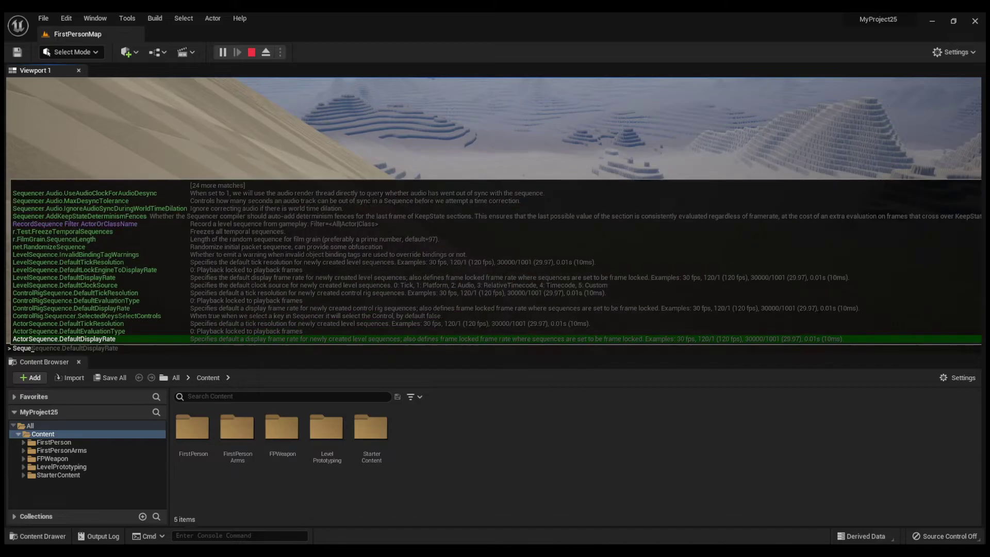
key(BackSpace)
key(BackSpace)
key(BackSpace)
Step: Search for dilation commands and run demo.TimeDilation 1000
text(global)
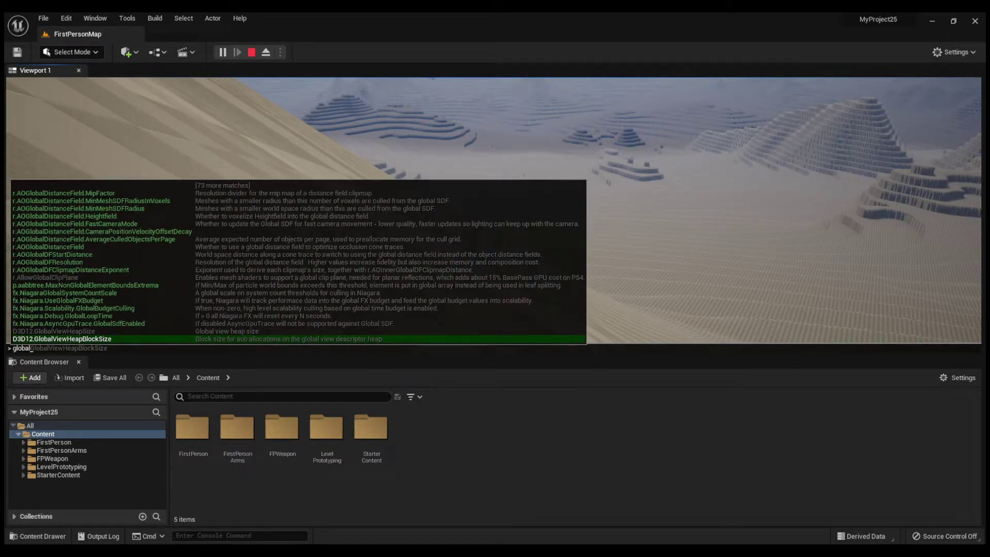
text(view)
key(BackSpace)
key(BackSpace)
key(BackSpace)
text(d)
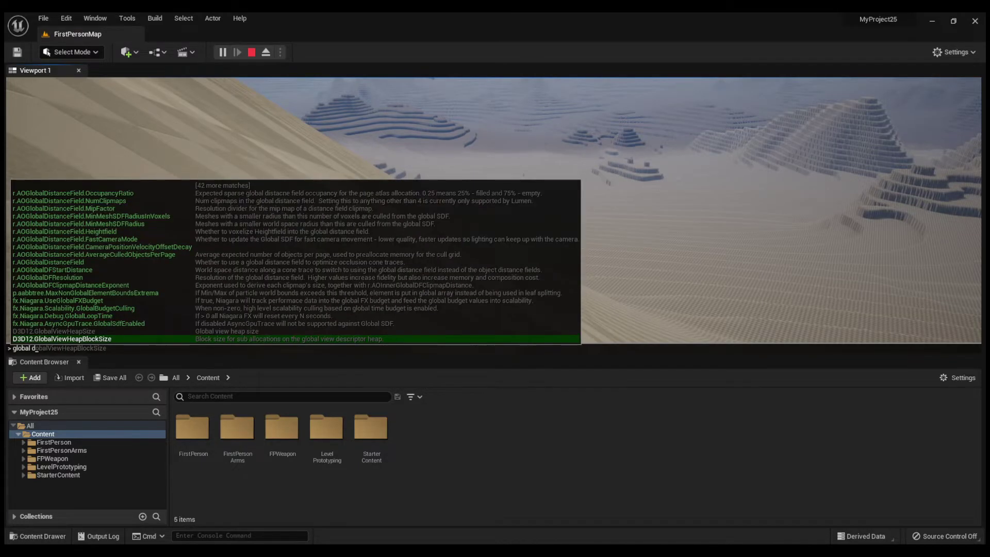
text(ila)
key(BackSpace)
key(BackSpace)
key(BackSpace)
key(BackSpace)
key(BackSpace)
key(BackSpace)
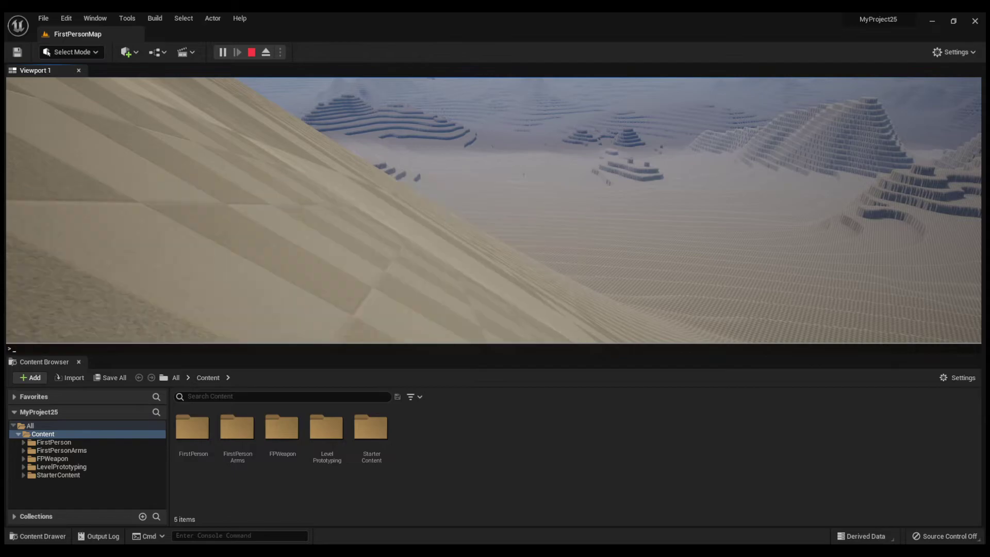
text(dilatio)
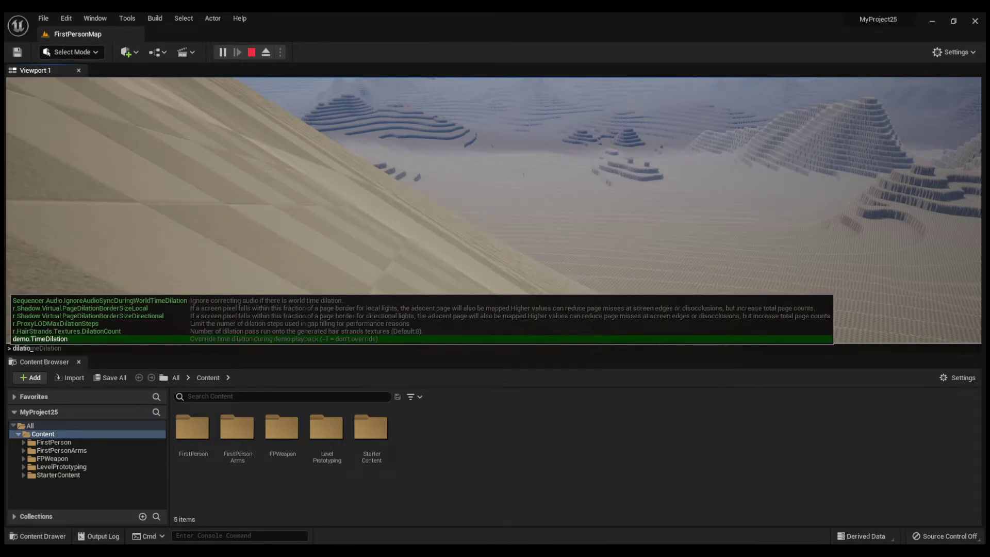
key(Up)
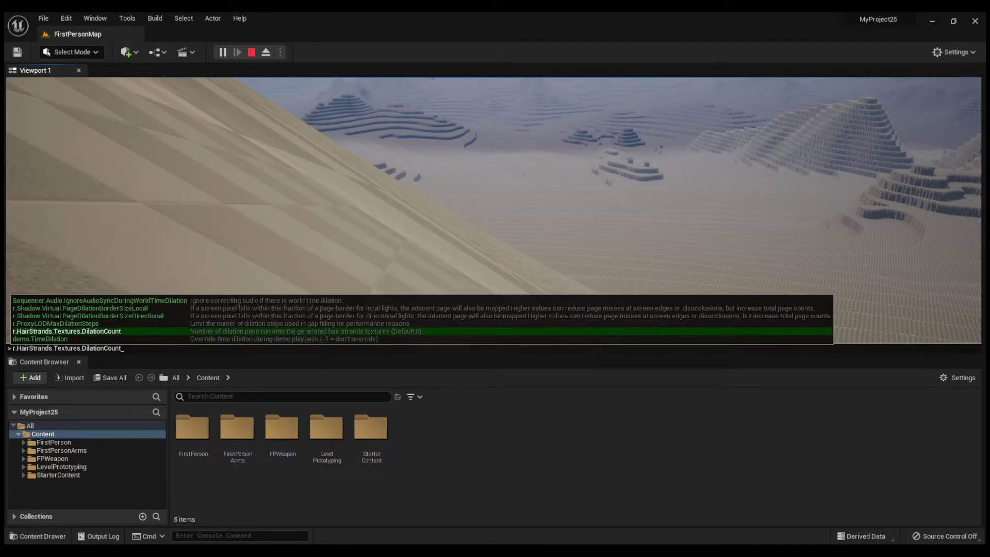
key(Down)
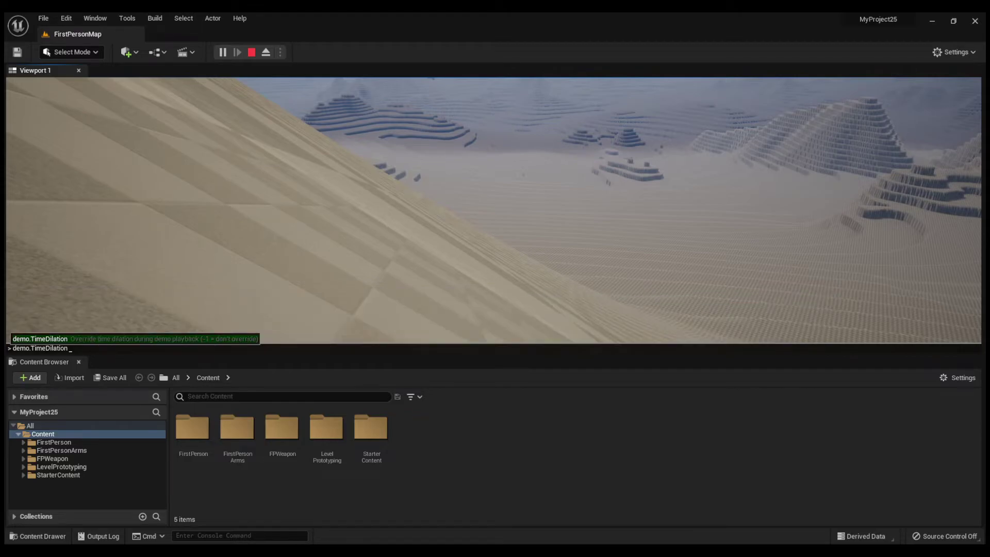
text(1)
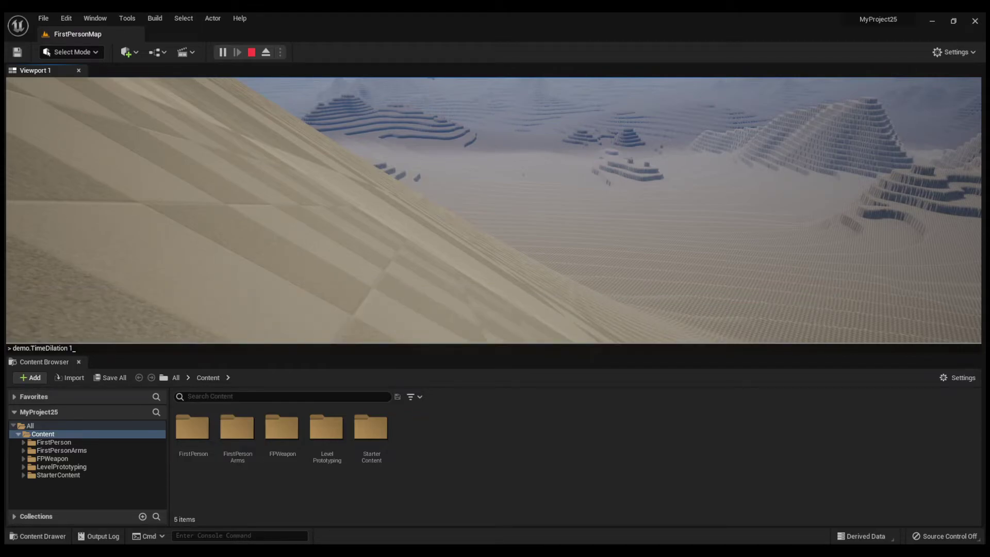
text(000)
key(Return)
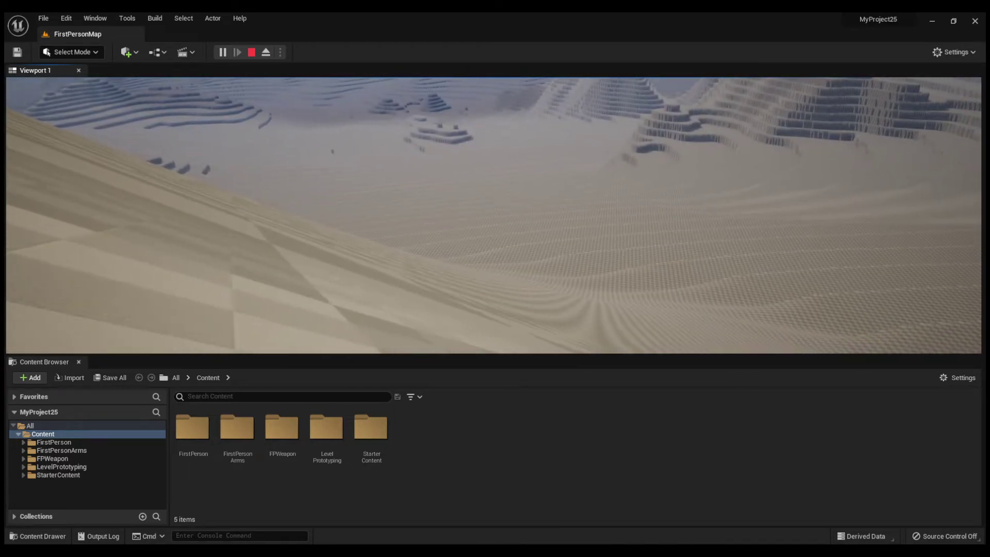
Step: Lower the game speed by running demo.TimeDilation 10 in the console
key(grave)
text(demo.TimeDilation 10)
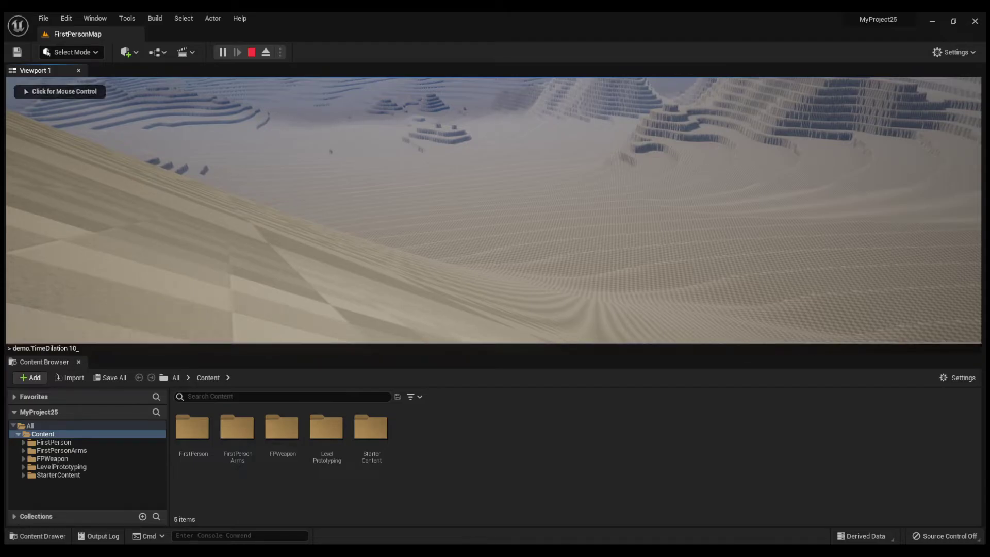
key(Return)
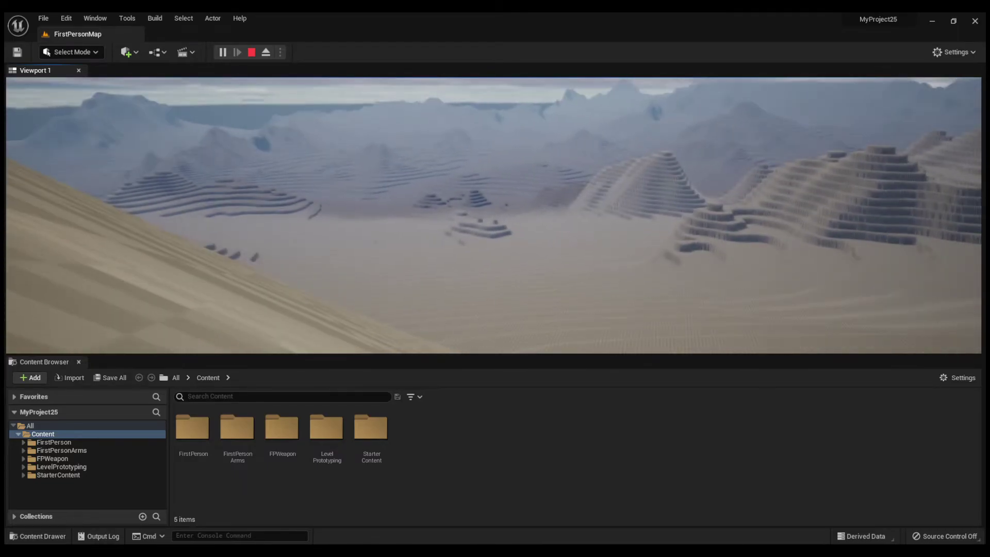
Step: Stop play and fly the editor camera past the dune toward the spiky mountains
key(Escape)
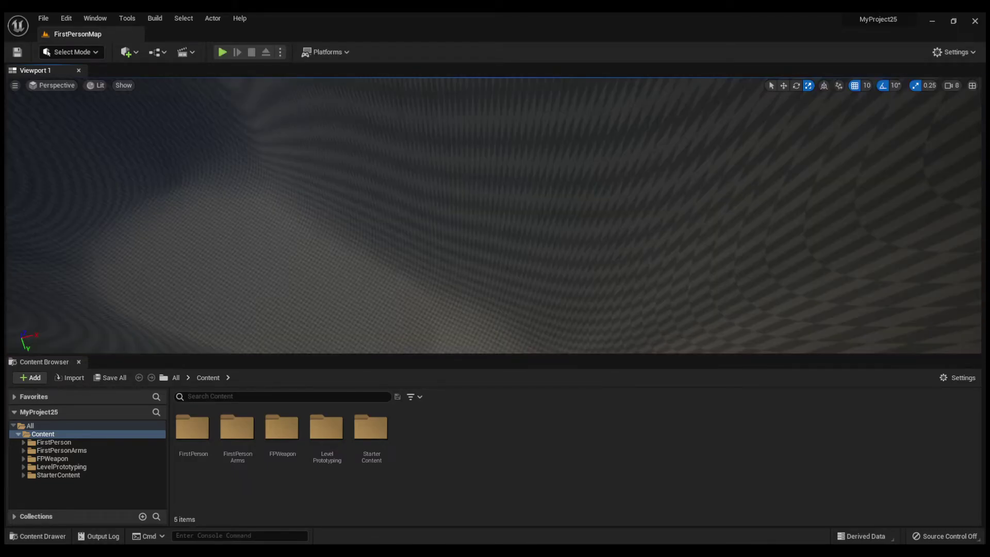
right_drag(494, 216, 567, 206)
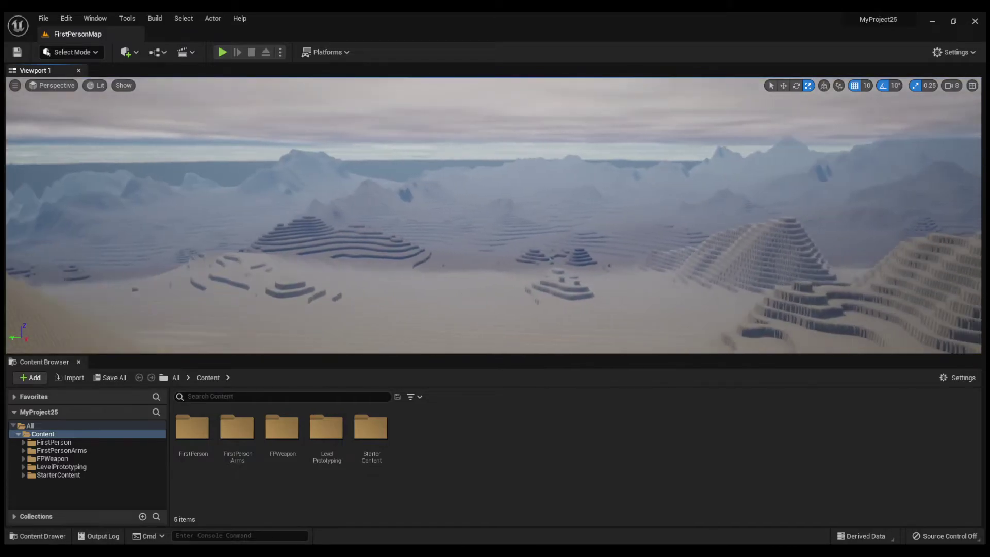
mouse_move(494, 216)
right_down()
mouse_move(536, 211)
mouse_move(464, 216)
mouse_move(505, 214)
mouse_move(495, 216)
right_up()
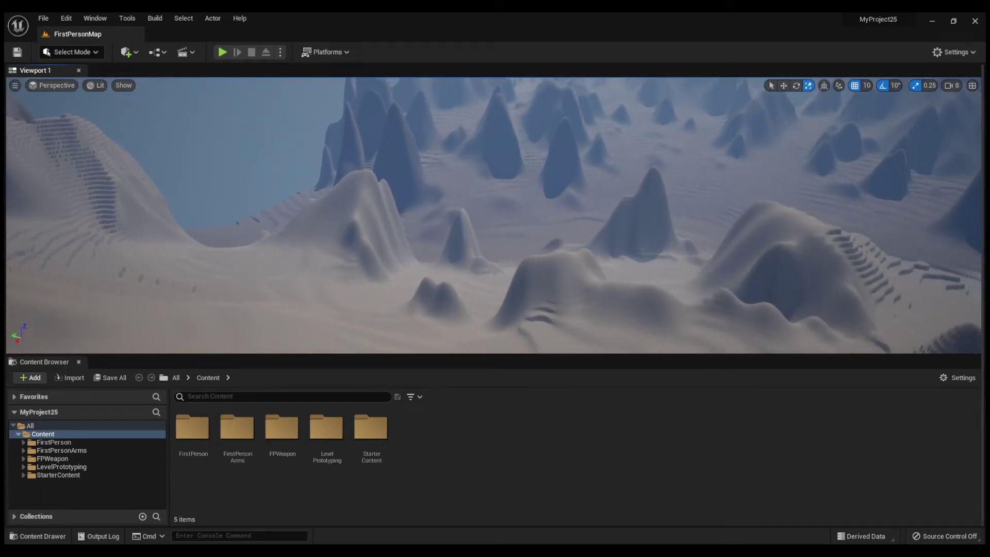
Step: Select ExponentialHeightFog in the Outliner, focus the camera on it, and switch to Translate
scroll(922, 194, up, 3)
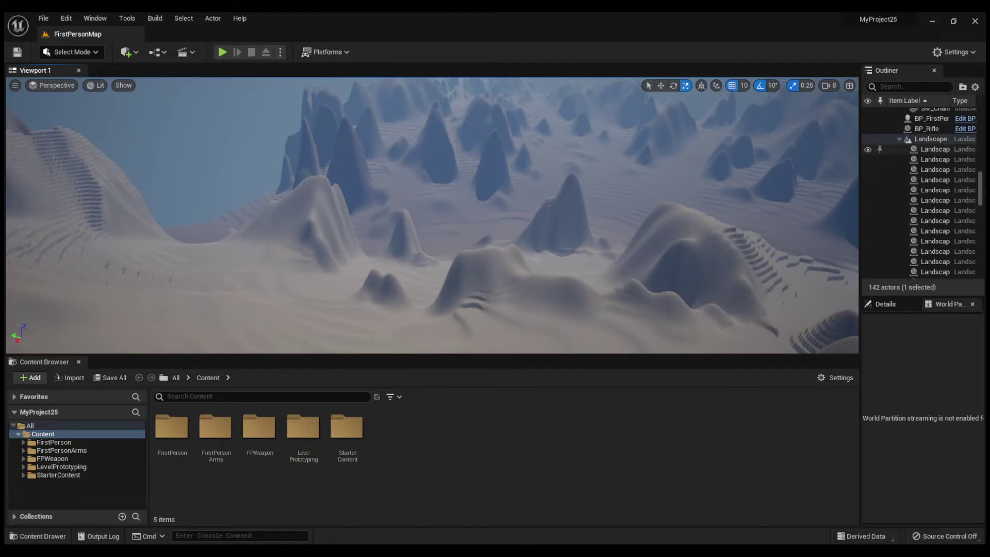
scroll(922, 194, up, 3)
scroll(922, 193, up, 3)
scroll(922, 193, up, 3)
scroll(922, 194, up, 3)
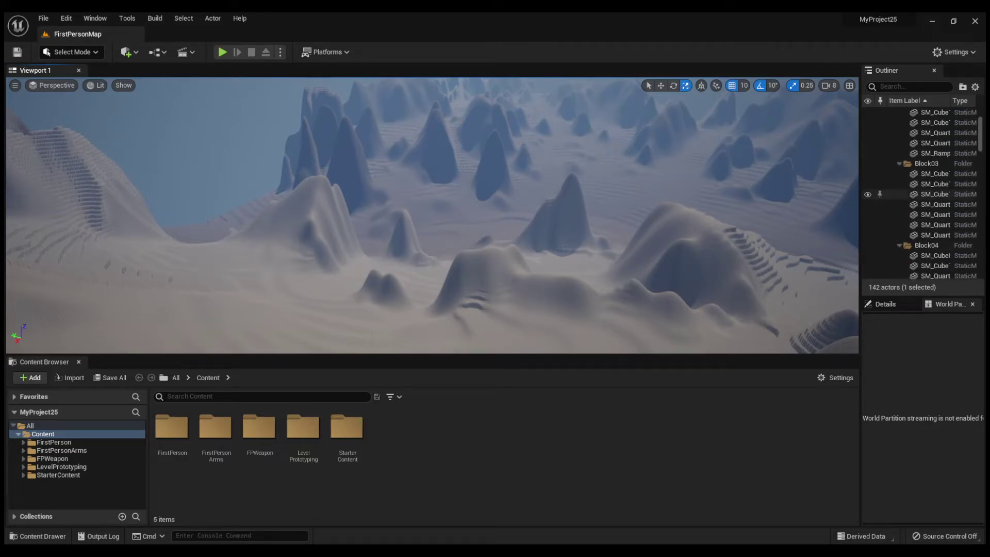
scroll(922, 193, up, 3)
scroll(922, 194, down, 3)
scroll(922, 194, down, 3)
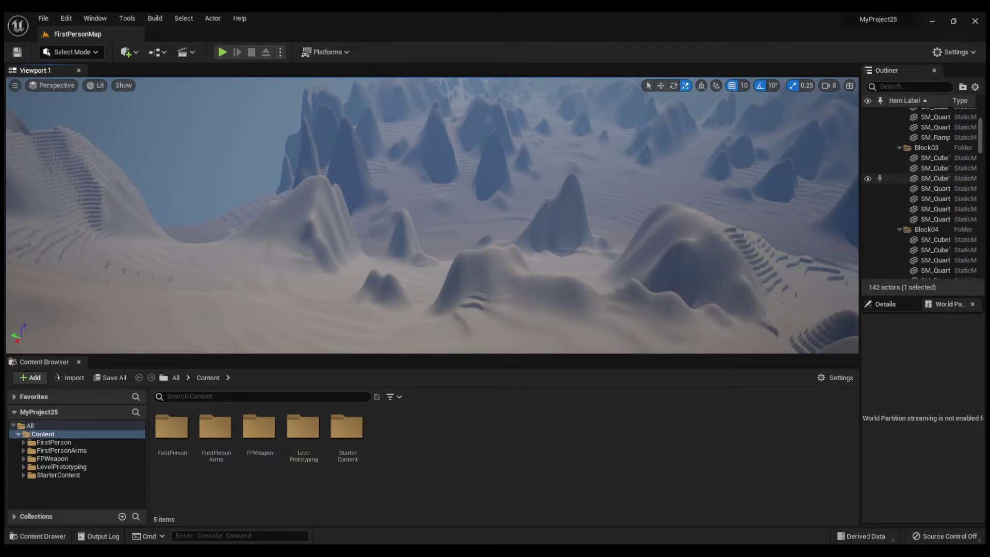
scroll(922, 194, down, 3)
scroll(922, 194, down, 3)
scroll(922, 193, down, 1)
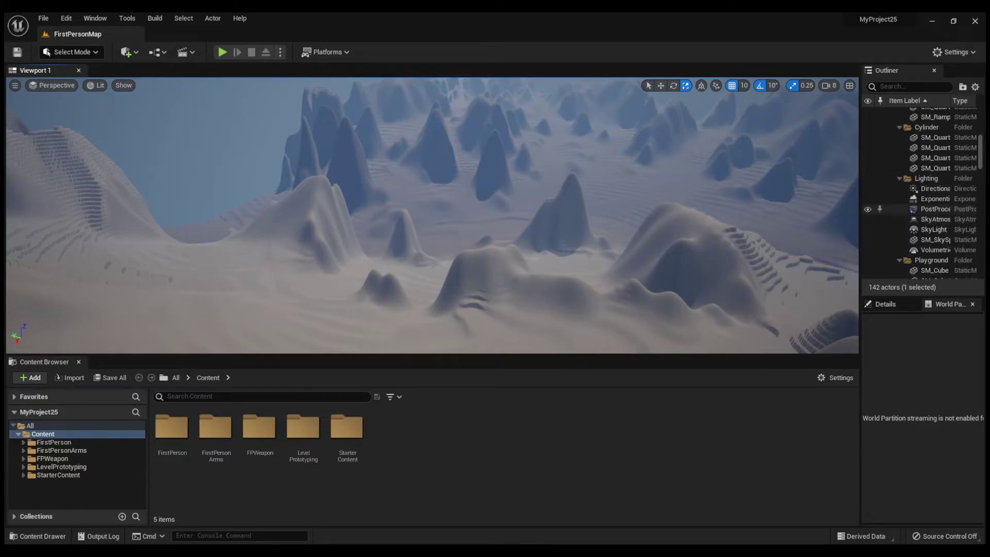
click(935, 199)
key(f)
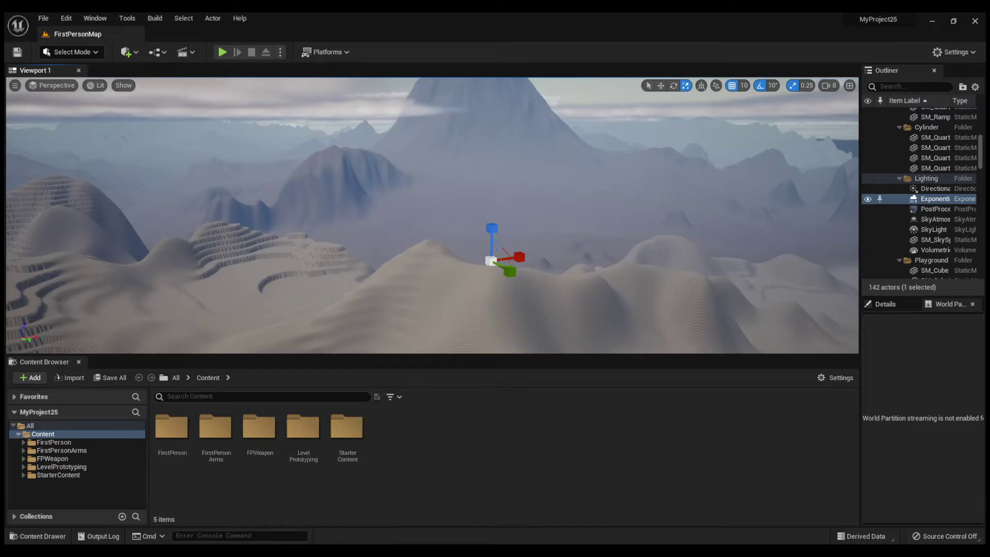
click(660, 85)
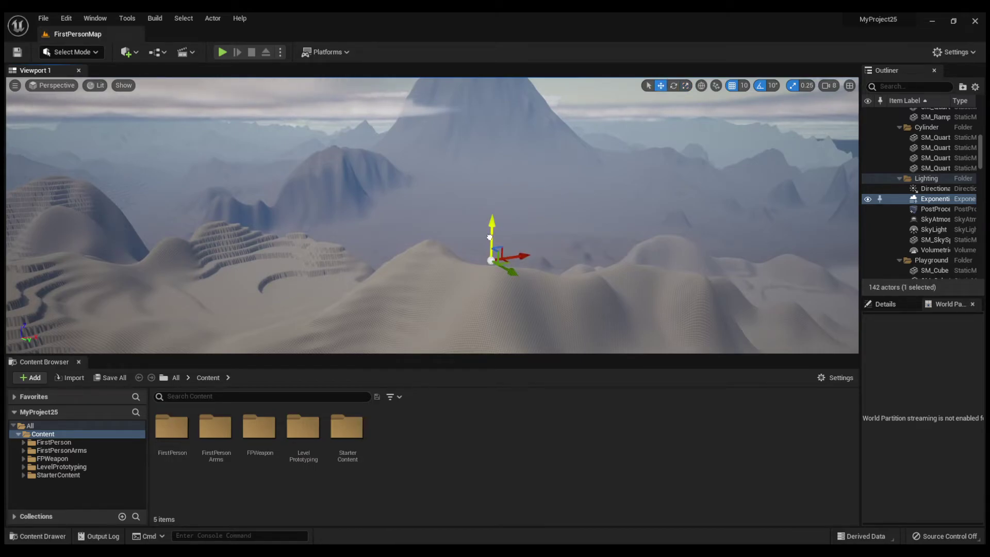
Step: Drag the fog actor upward, then fly over the foggy peaks and above the clouds
drag(490, 237, 495, 173)
mouse_move(495, 206)
right_down()
mouse_move(392, 222)
mouse_move(361, 201)
mouse_move(392, 217)
right_up()
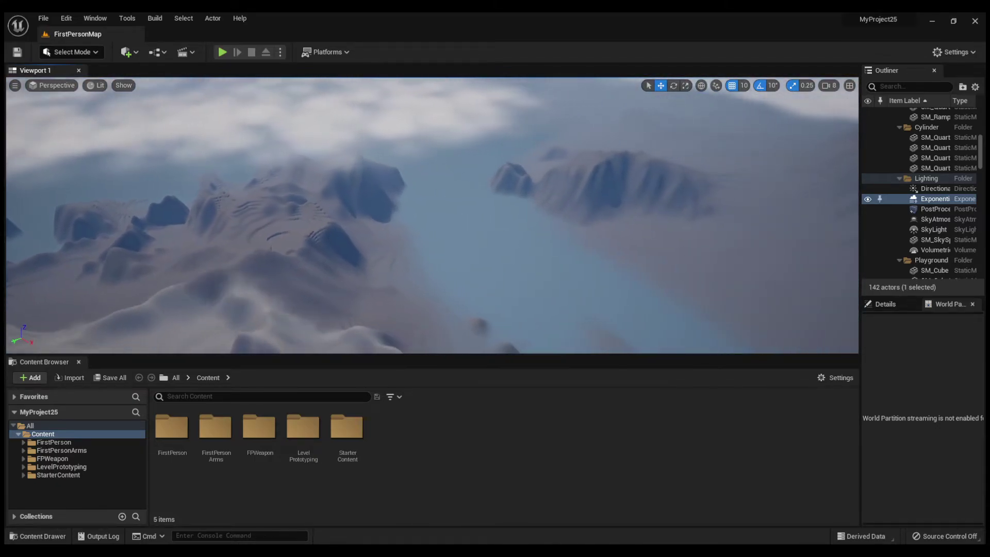
mouse_move(392, 217)
right_down()
mouse_move(402, 206)
mouse_move(444, 208)
right_up()
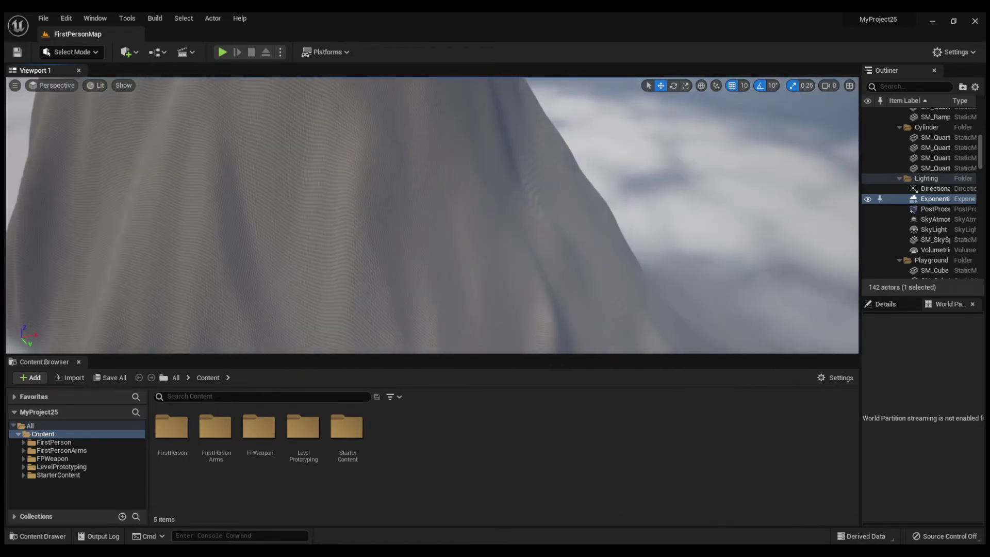
right_drag(443, 209, 464, 209)
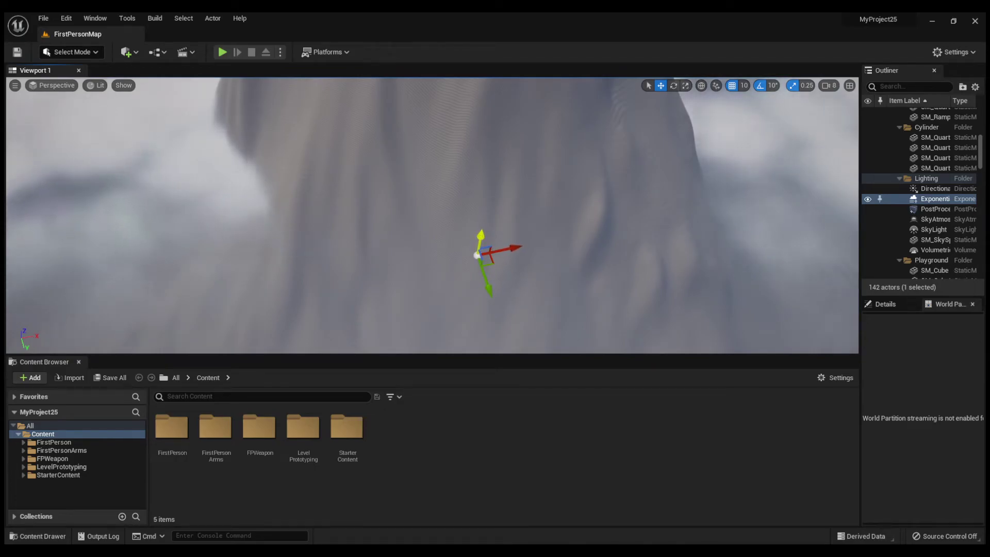
mouse_move(464, 208)
right_down()
mouse_move(490, 212)
mouse_move(490, 227)
right_up()
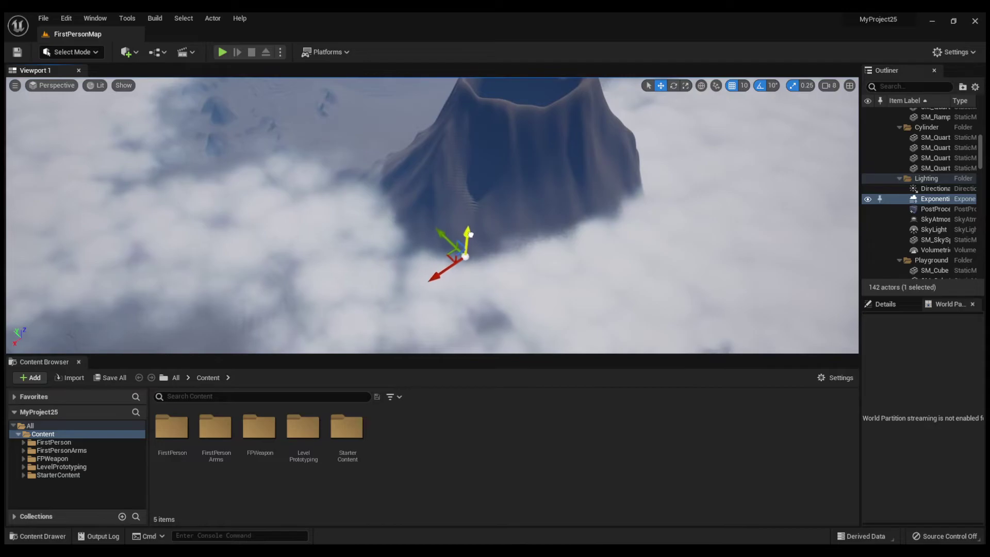
mouse_move(490, 227)
right_down()
mouse_move(490, 196)
mouse_move(490, 221)
mouse_move(436, 190)
right_up()
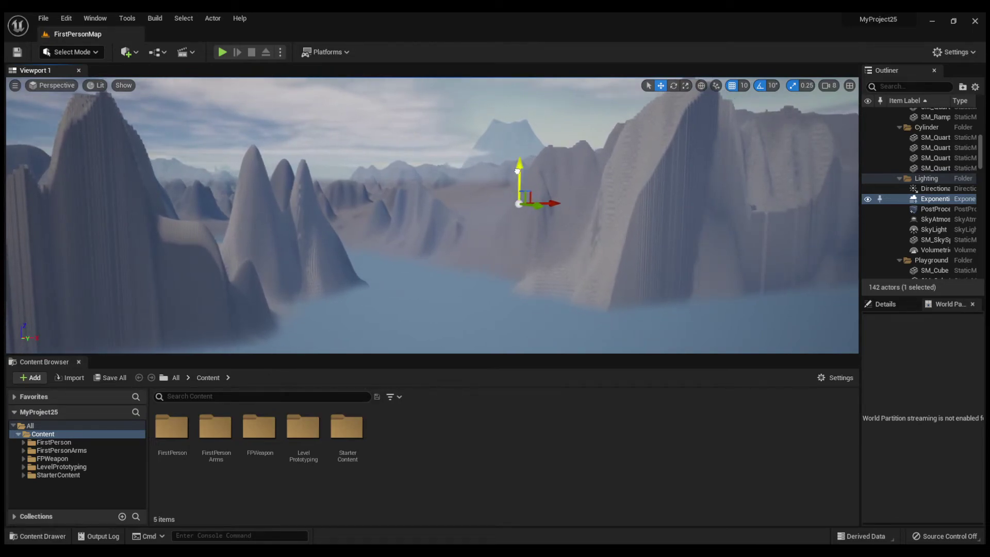
right_drag(436, 191, 436, 187)
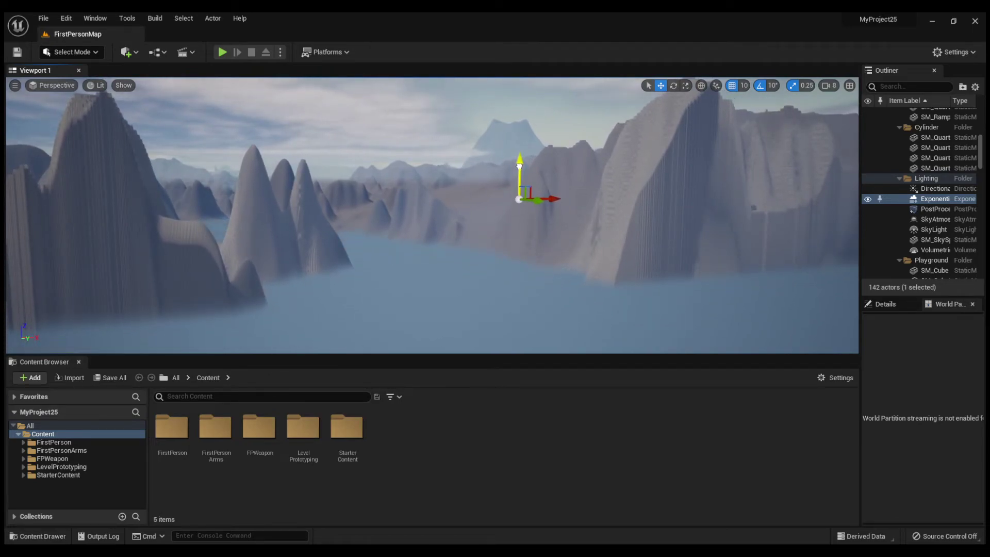
Step: Fly the camera over the mountains and lake toward the haze-blanketed central peak and height fog actor
right_drag(519, 163, 520, 164)
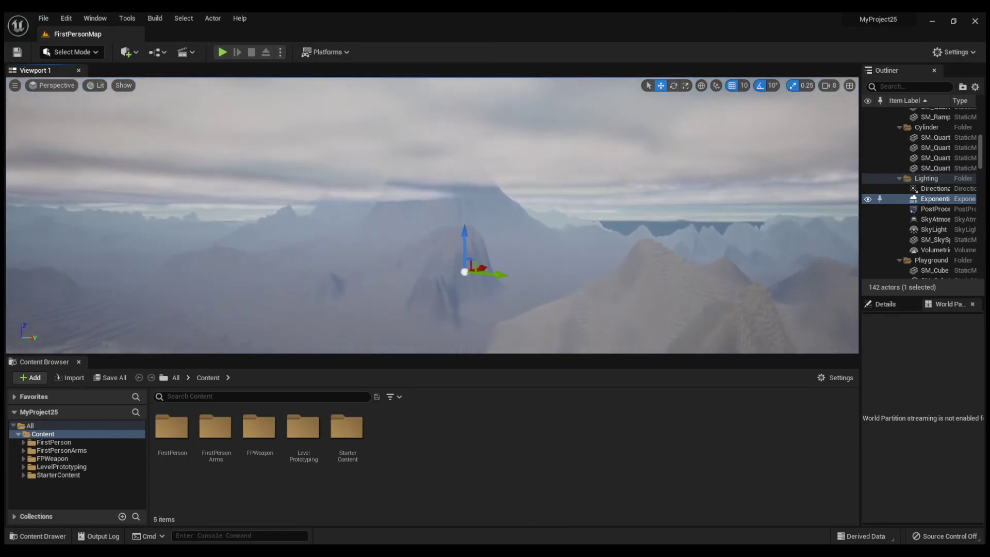
Step: Tilt the camera and dolly back to look down on the cloud-ringed volcano crater
mouse_move(432, 217)
right_down()
mouse_move(432, 150)
mouse_move(433, 216)
right_up()
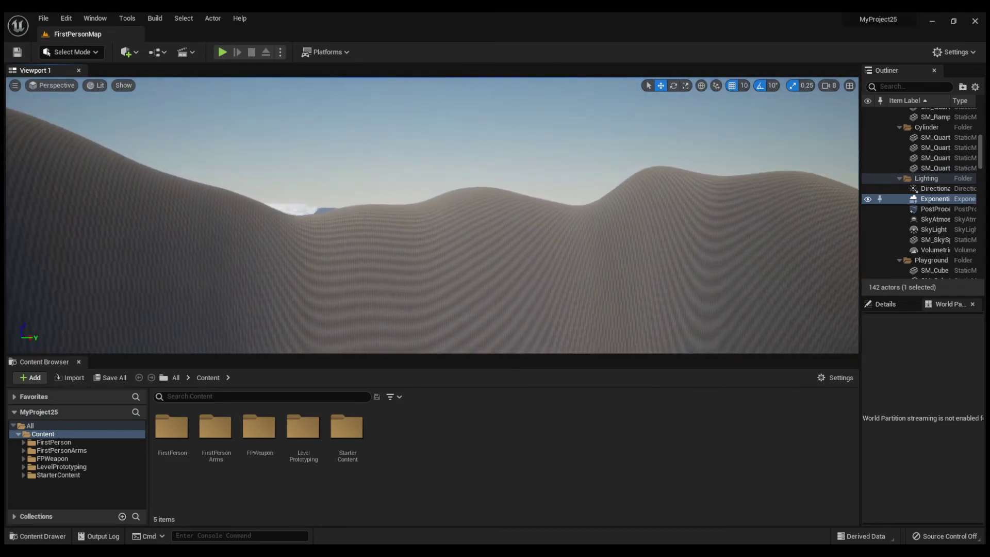
scroll(432, 217, down, 3)
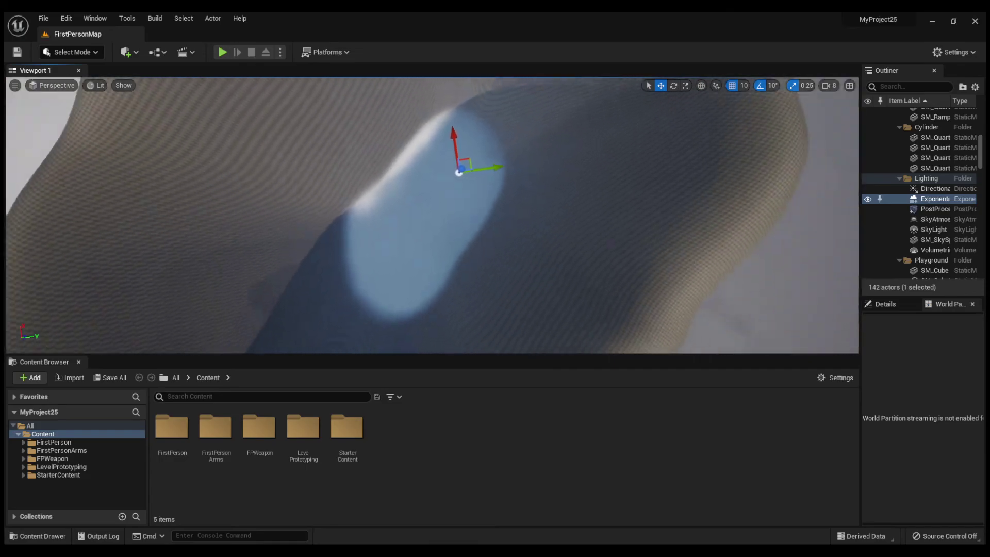
scroll(433, 216, down, 3)
scroll(432, 217, down, 3)
scroll(432, 217, down, 3)
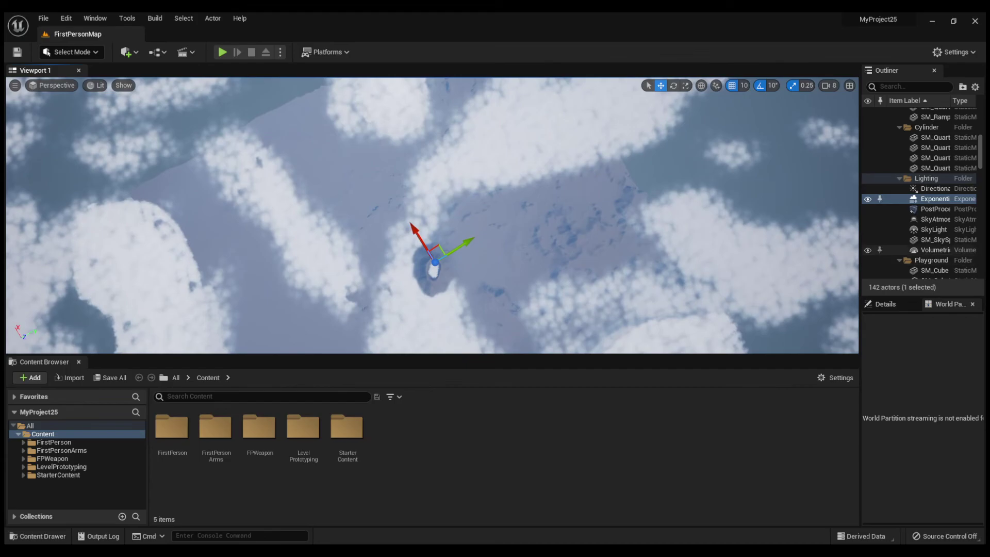
Step: Hide VolumetricCloud, SkyAtmosphere, SM_SkySphere and PostProcessVolume in the Outliner to reveal bare terrain
click(867, 249)
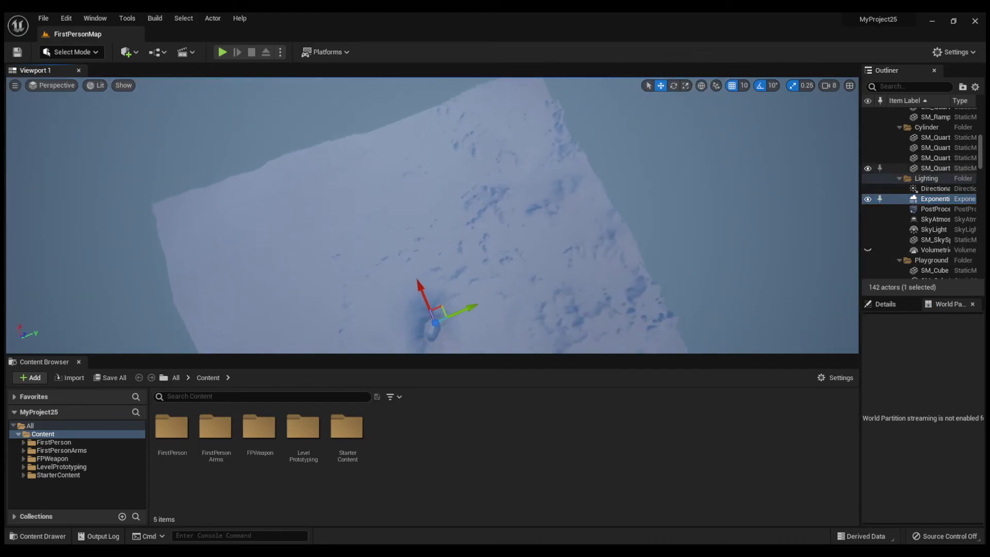
click(868, 219)
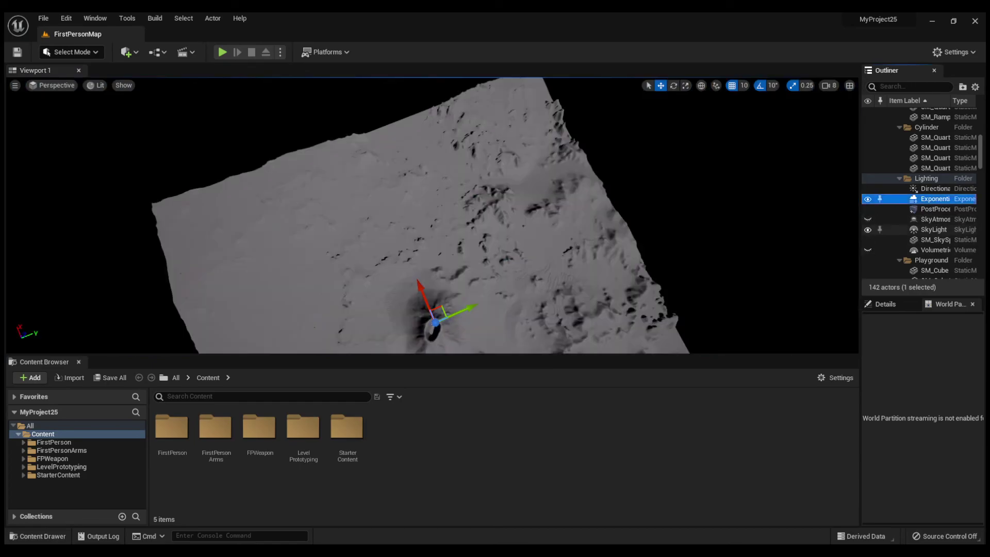
click(868, 240)
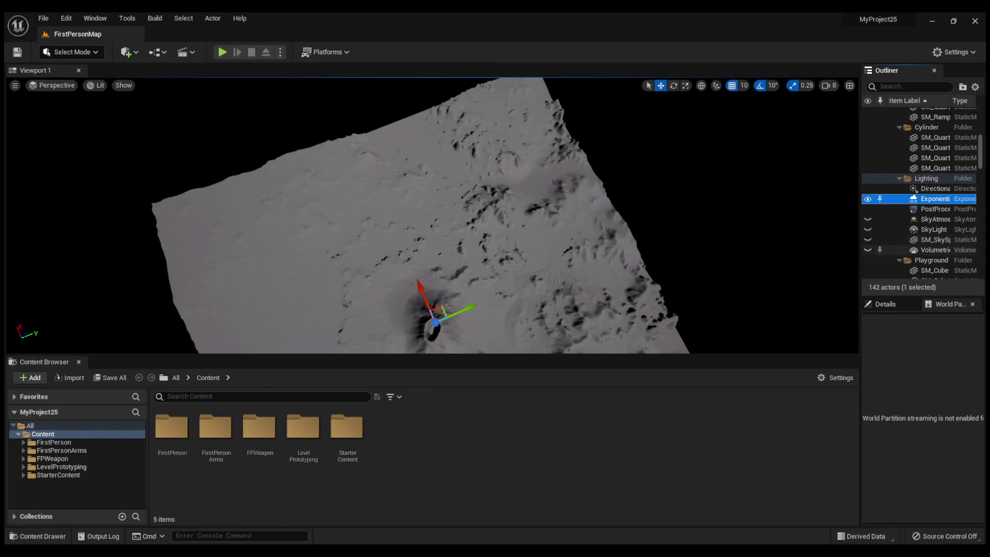
click(868, 209)
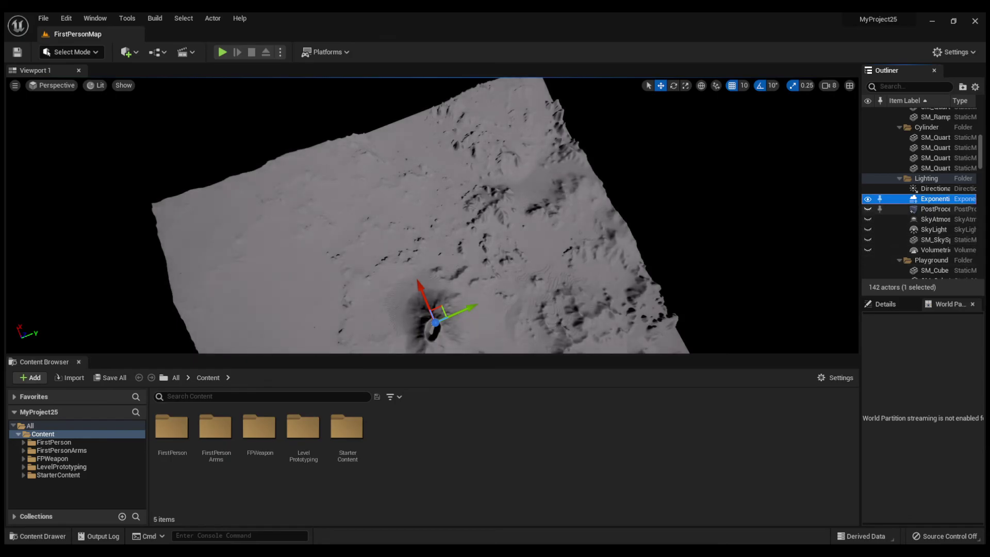
mouse_move(433, 217)
right_down()
mouse_move(464, 222)
mouse_move(443, 196)
mouse_move(443, 217)
mouse_move(443, 165)
right_up()
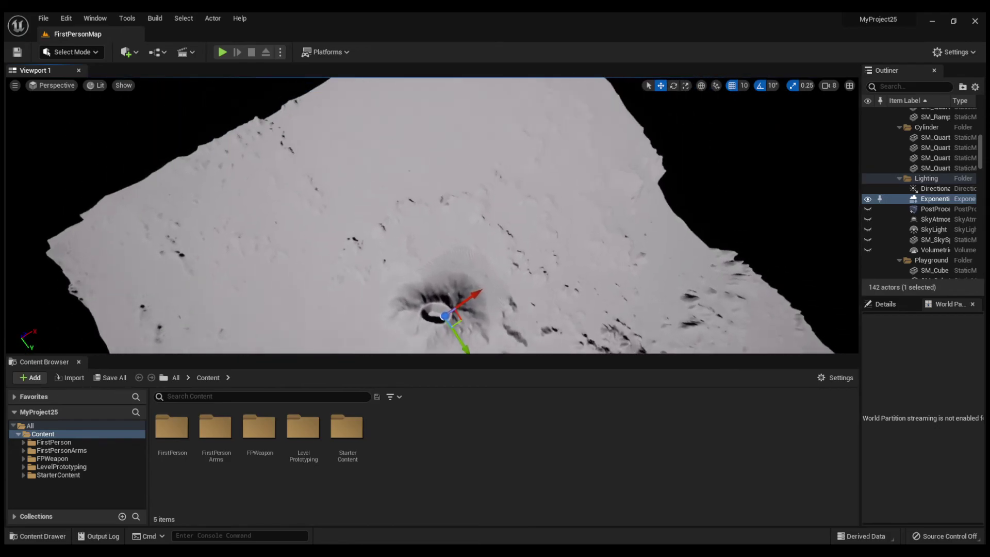